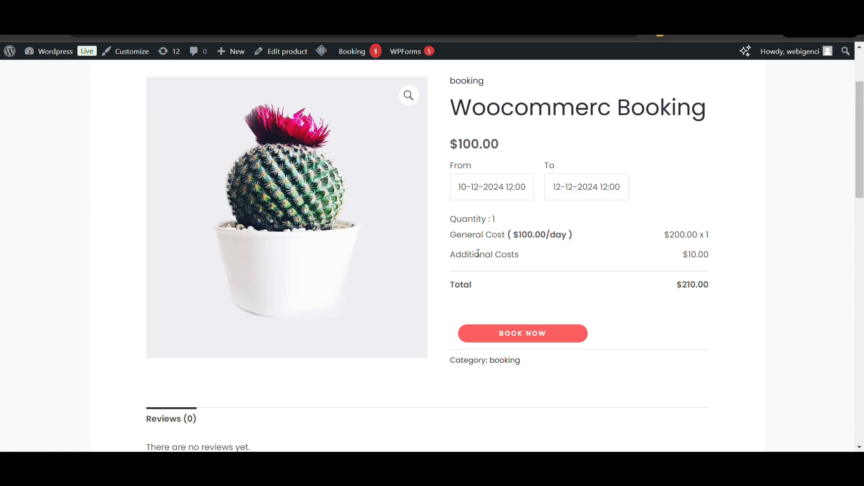
Search the plugin directory for "Bookings For WooCommerce" from the page for adding new plugins.
scroll(523, 295, "up", 1)
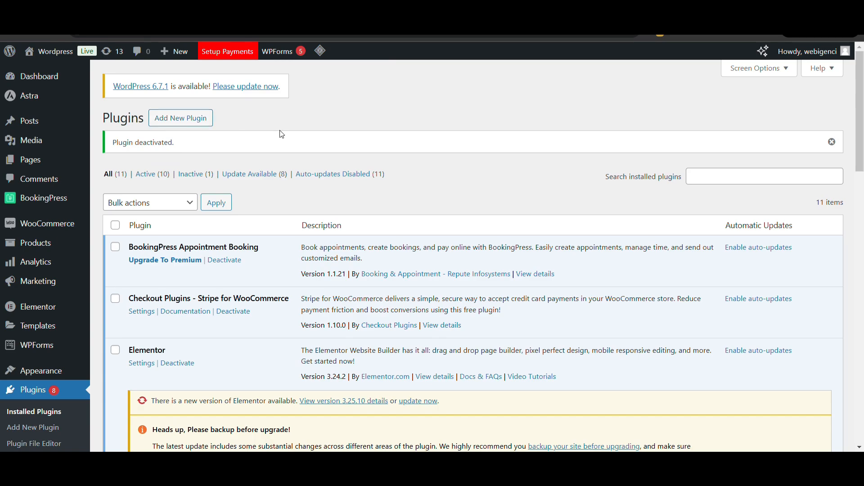
scroll(297, 133, "down", 2)
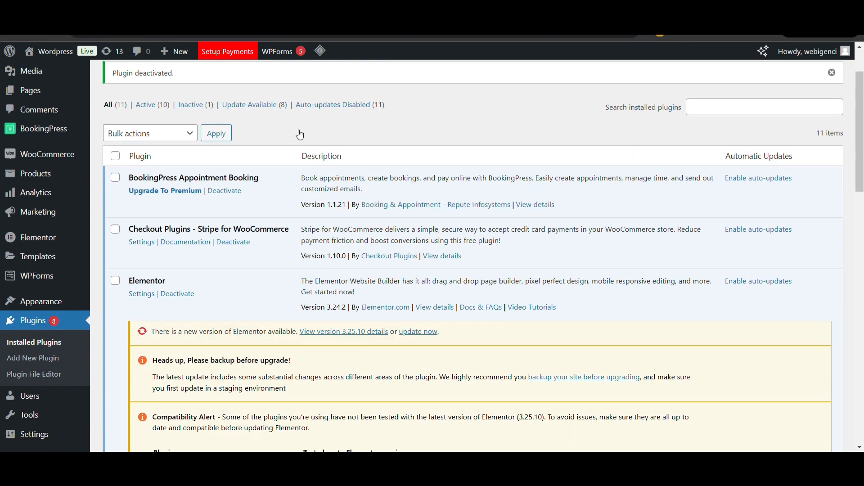
scroll(36, 310, "down", 3)
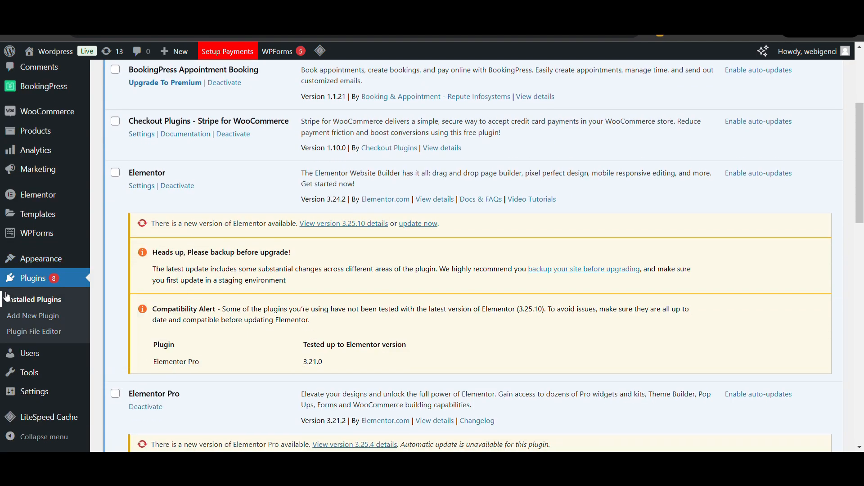
left_click(55, 317)
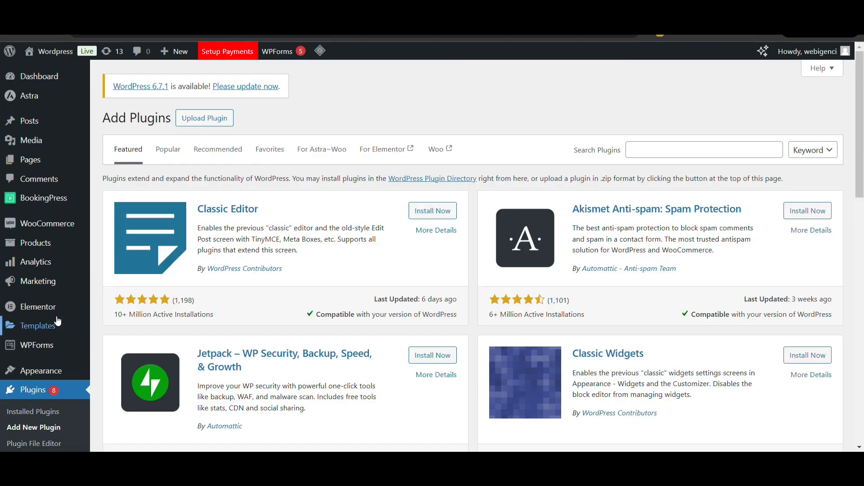
left_click(646, 155)
type("Bookings For WooCommerce")
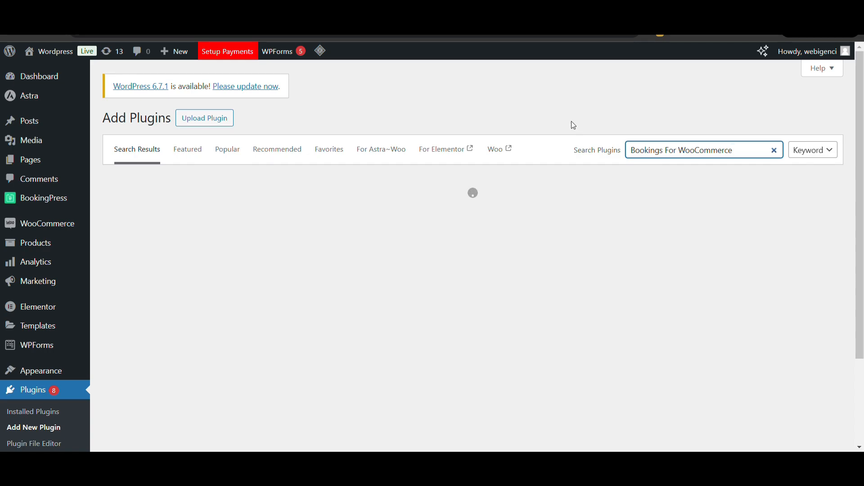
Install and activate the Bookings for WooCommerce plugin by WP Swings.
scroll(568, 123, "down", 6)
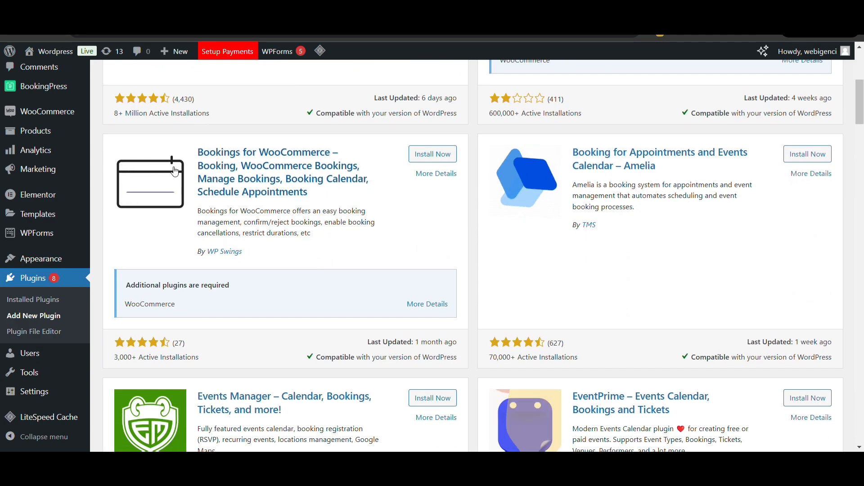
left_click(428, 155)
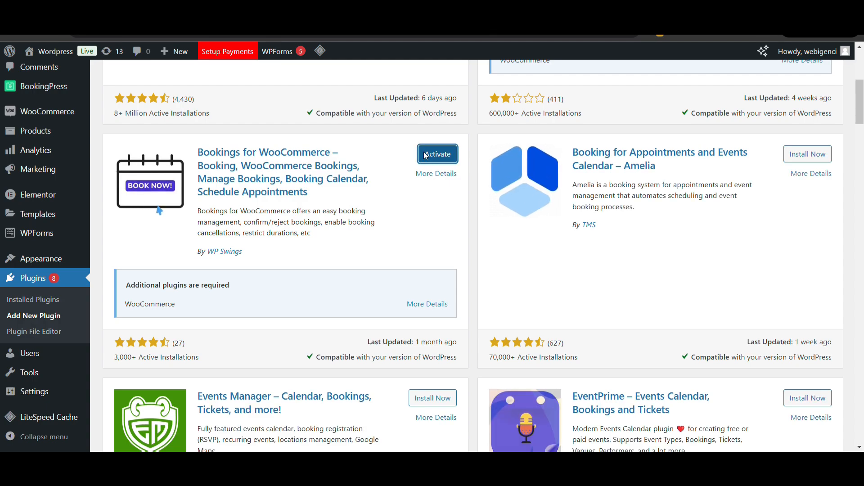
left_click(426, 154)
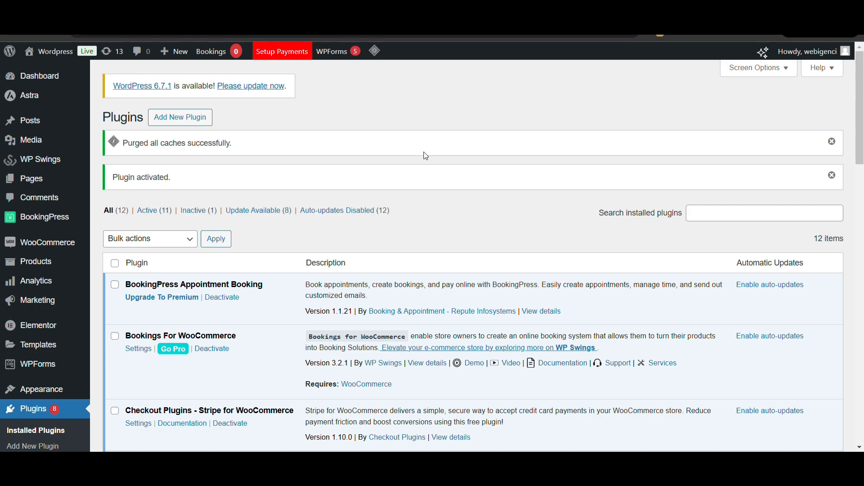
scroll(113, 178, "down", 1)
scroll(110, 179, "up", 1)
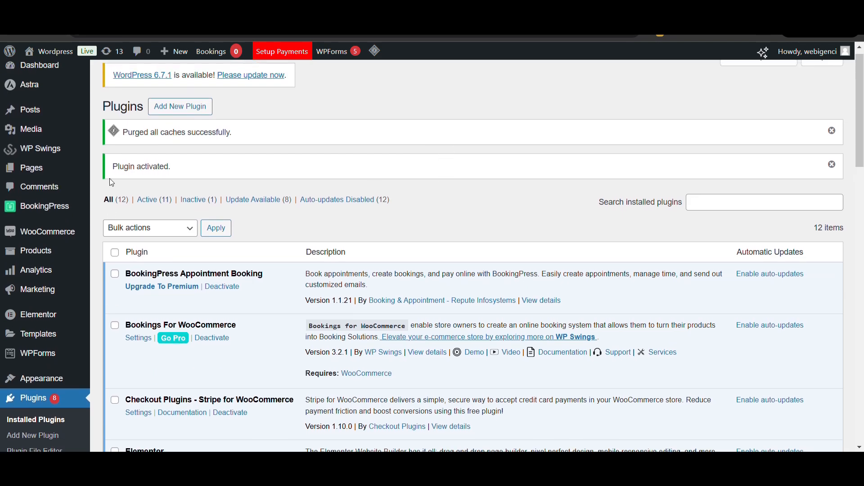
Open the general settings of the Bookings For WooCommerce plugin and save them.
mouse_move(71, 153)
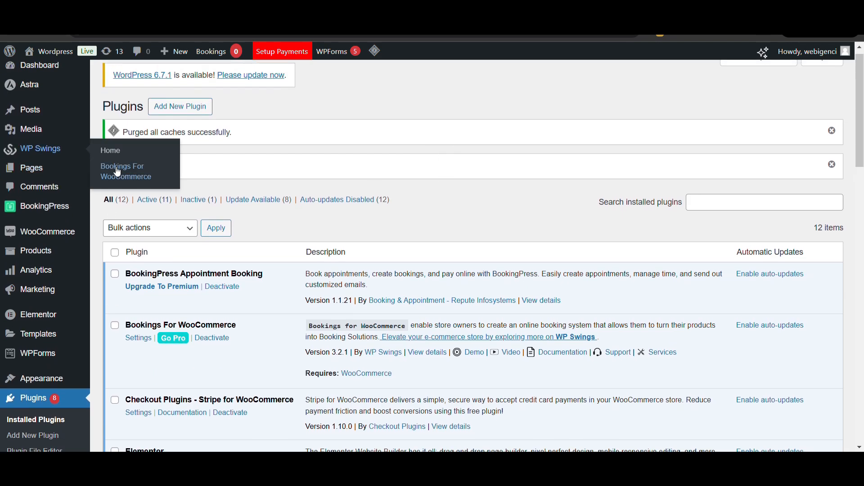
left_click(118, 171)
scroll(203, 218, "down", 1)
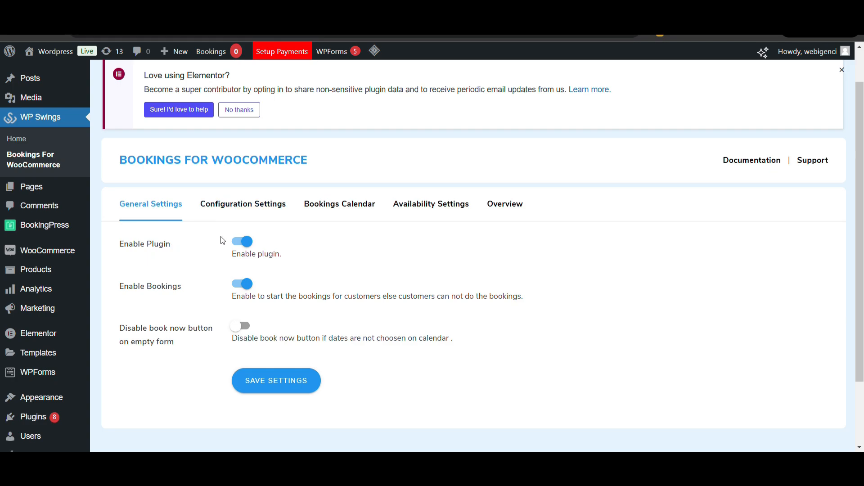
left_click(266, 390)
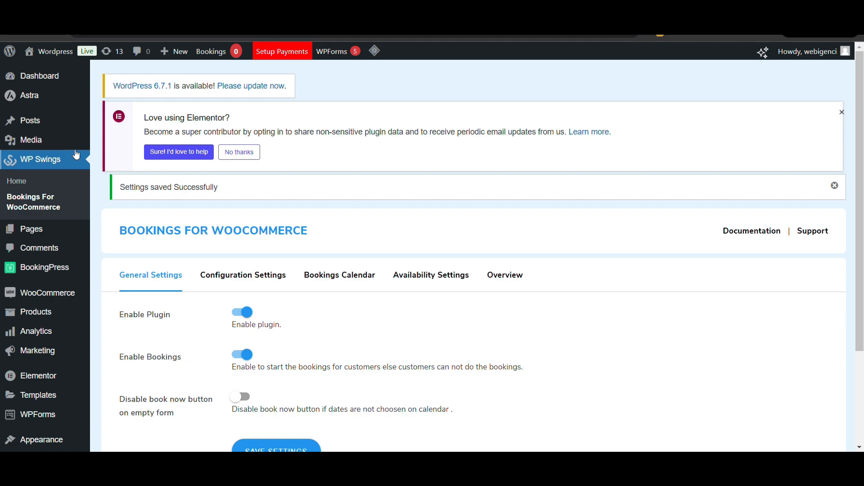
scroll(76, 154, "down", 1)
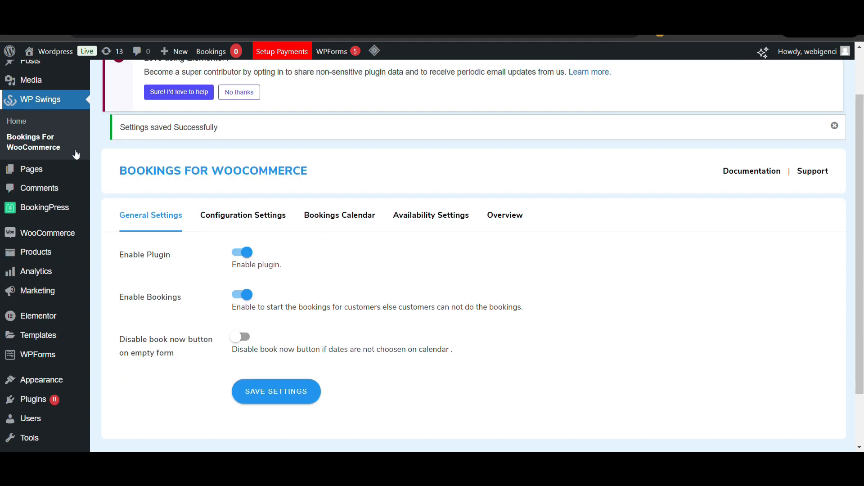
Start a new WooCommerce product and title it "Woocommerc Booking".
left_click(31, 251)
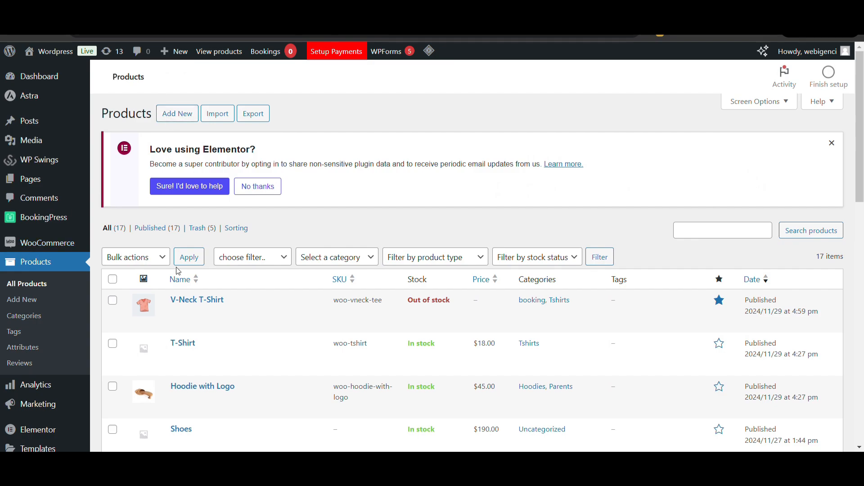
left_click(186, 117)
type("b")
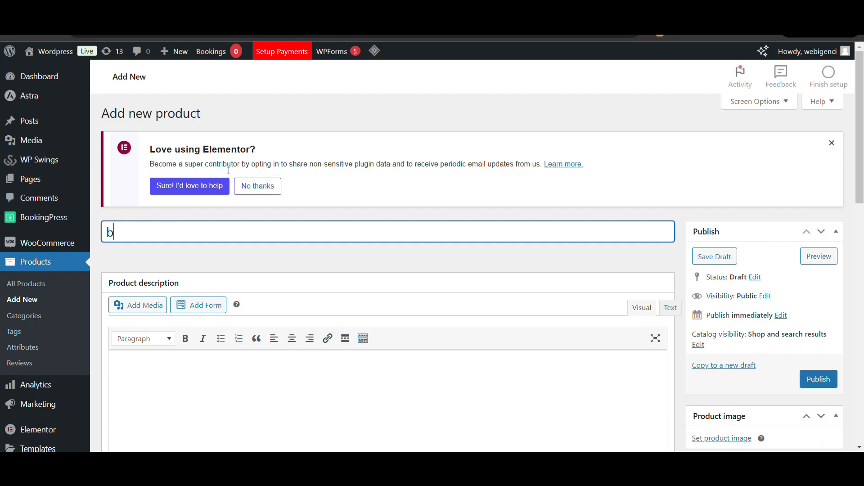
type("OOKIA")
key("BackSpace")
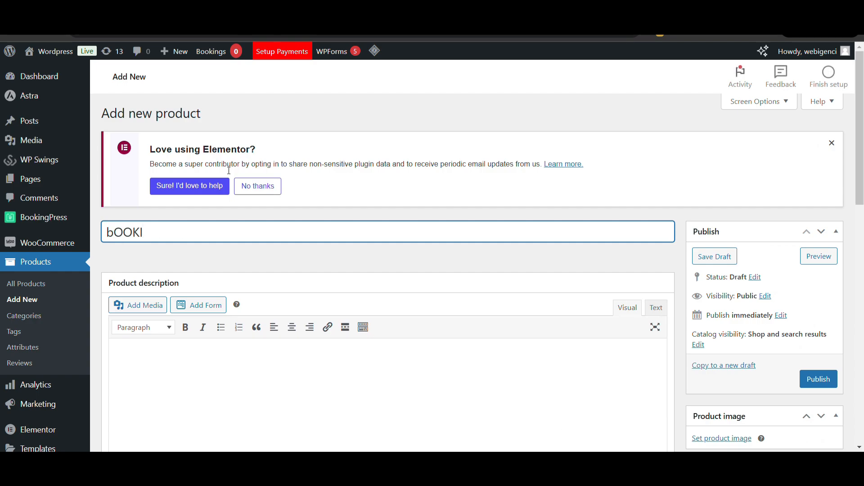
key("ctrl+a")
type("Woocommerc Boo")
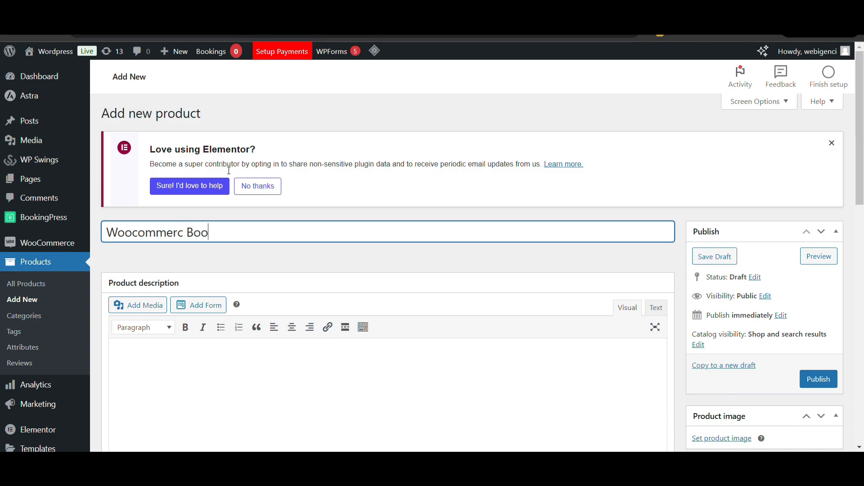
type("king")
Set the product type to Booking product in the product data.
scroll(260, 196, "down", 6)
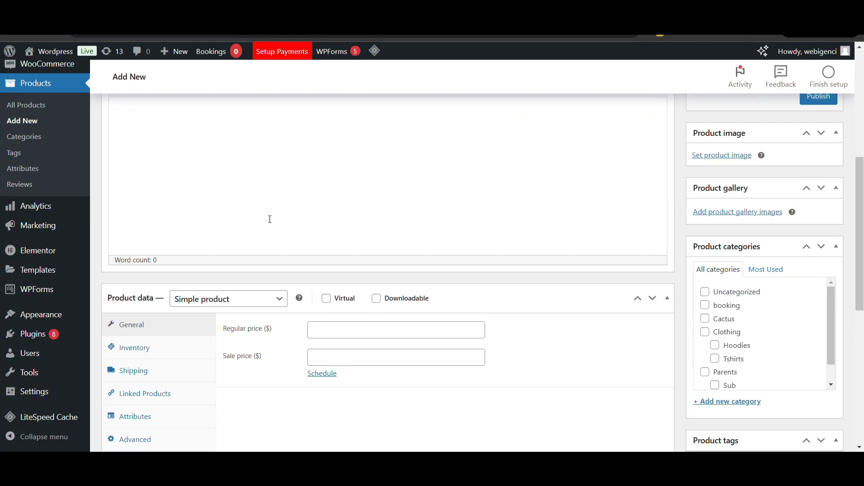
scroll(165, 159, "down", 1)
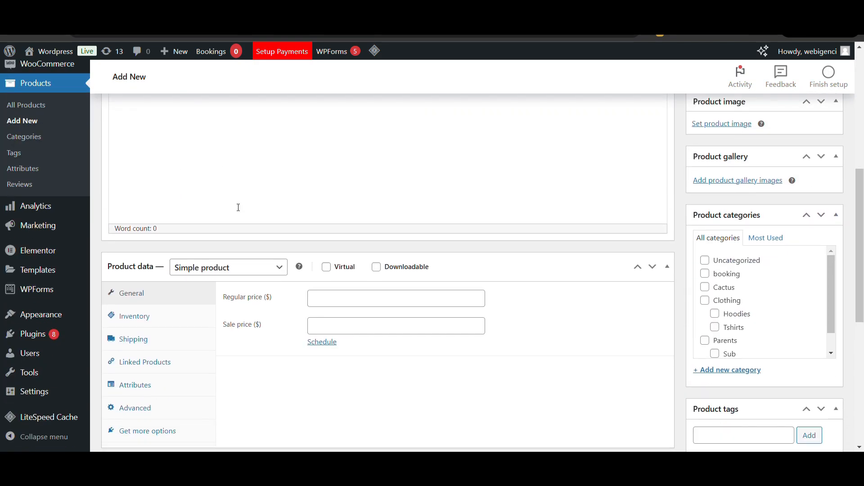
left_click(225, 266)
left_click(223, 359)
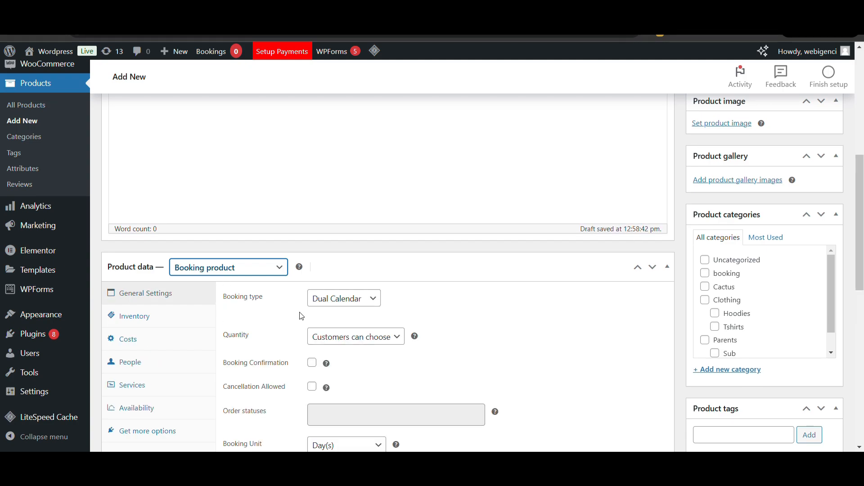
Try Single Calendar as the booking type, and restore Dual Calendar.
scroll(333, 234, "down", 4)
left_click(340, 217)
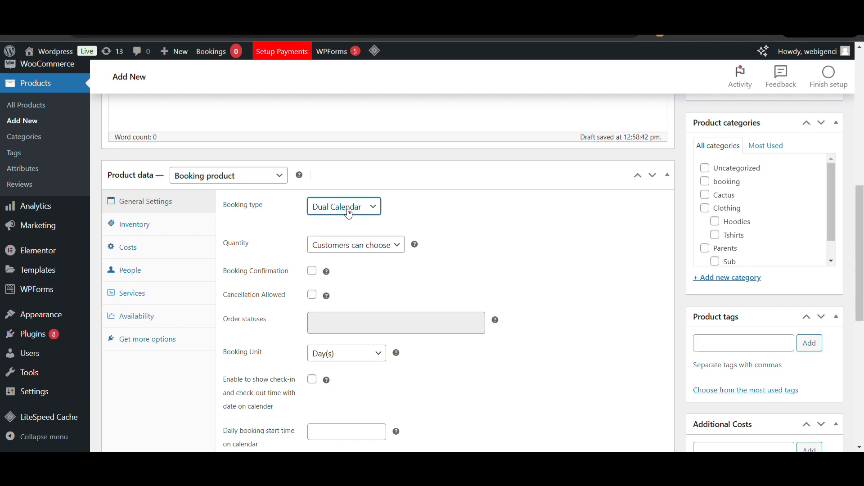
left_click(354, 239)
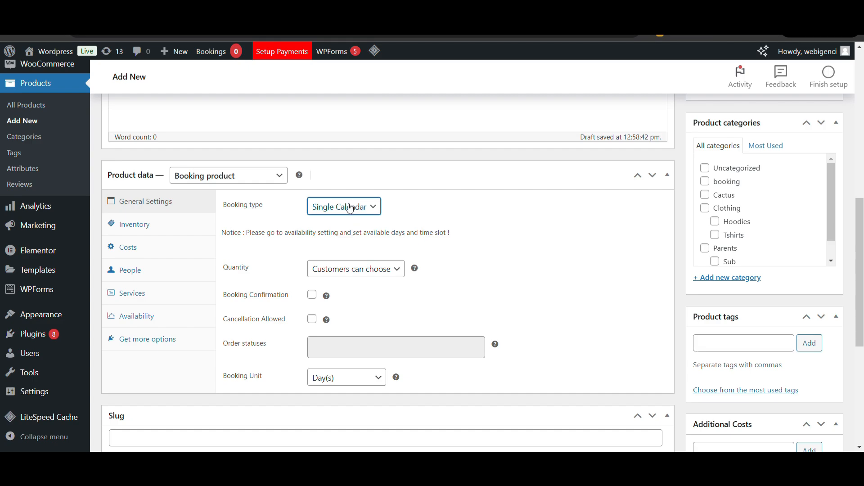
key("Up")
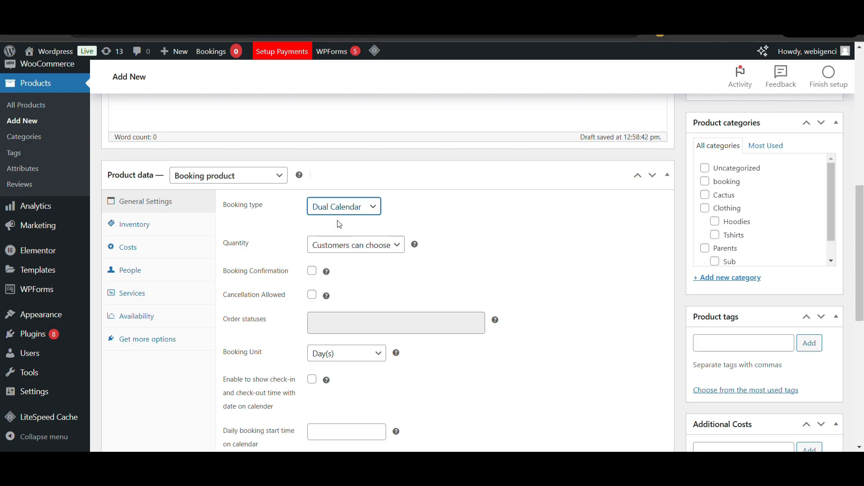
Set the booking quantity to a fixed unit of 1.
scroll(340, 224, "down", 1)
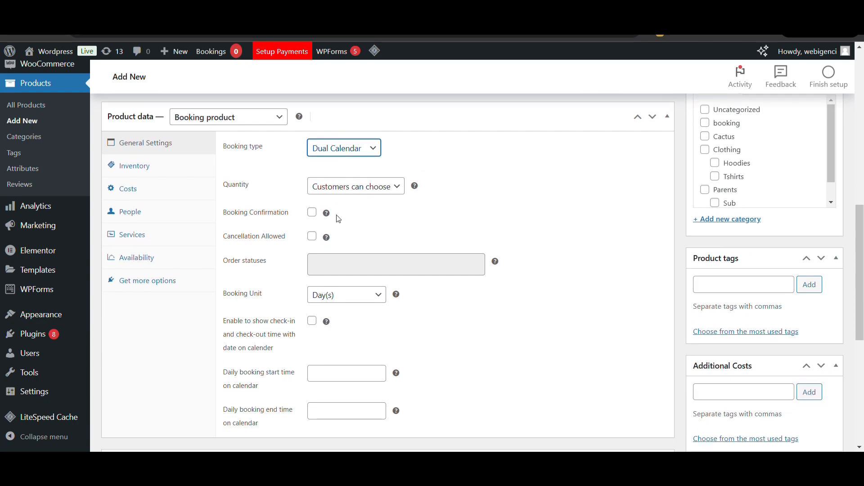
left_click(337, 189)
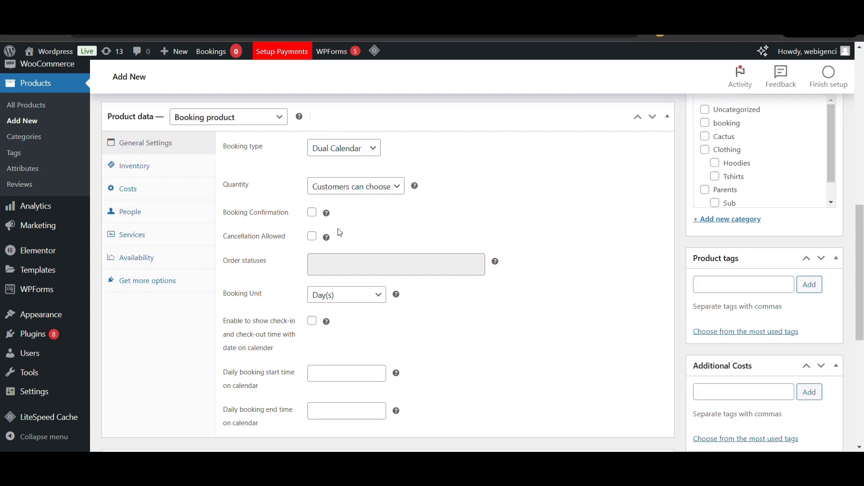
key("Down")
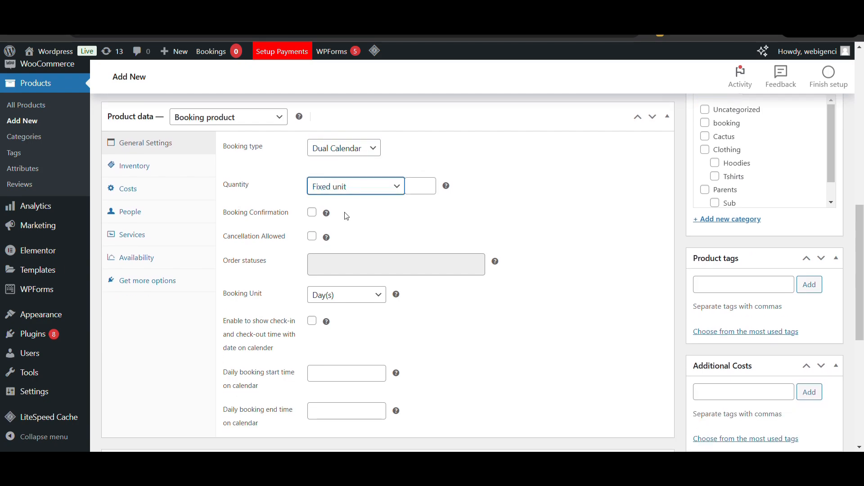
left_click(427, 180)
scroll(369, 250, "down", 1)
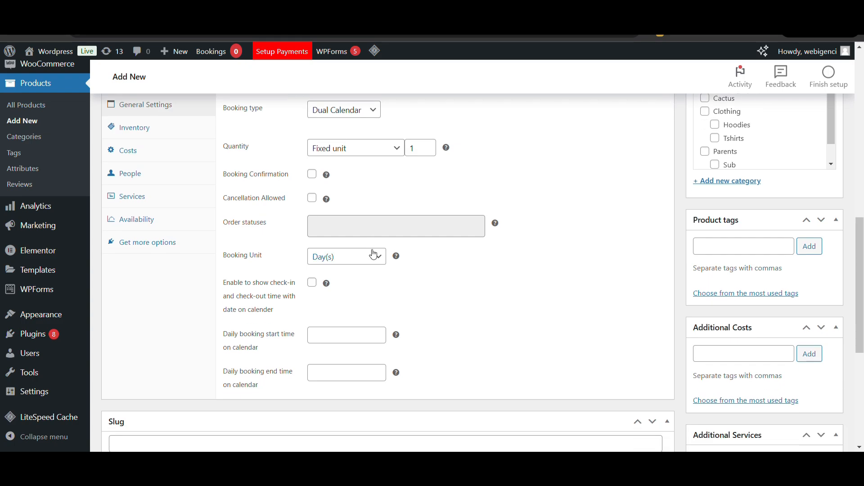
Try the Booking Confirmation and Cancellation Allowed options, and leave both disabled.
left_click(312, 174)
mouse_move(327, 177)
left_click(312, 199)
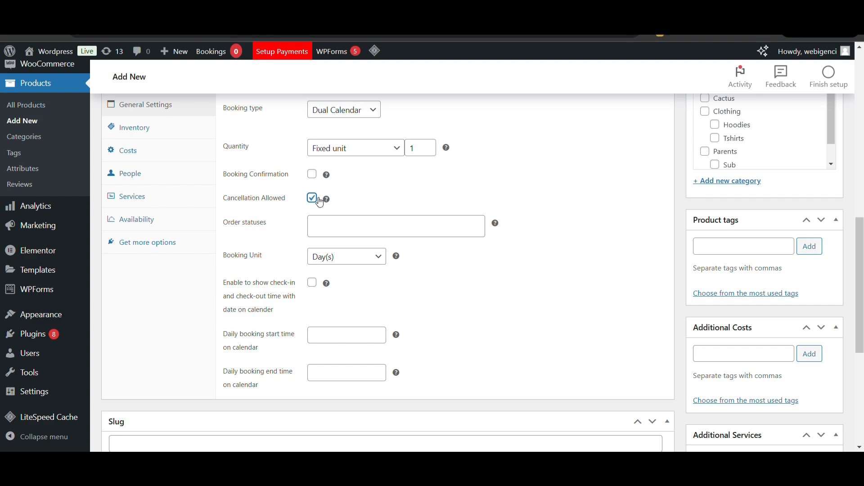
left_click(319, 202)
scroll(316, 201, "down", 1)
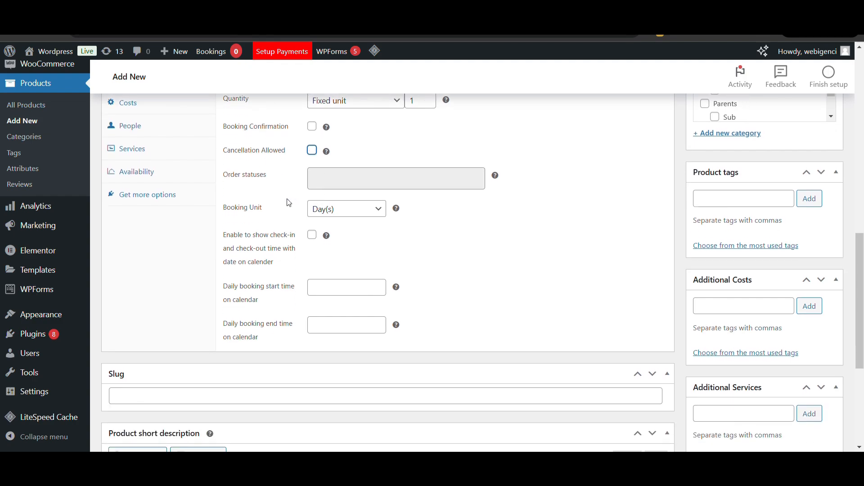
Try Hour(s) as the booking unit and restore Day(s), leaving the check-in and check-out time display disabled.
left_click(316, 215)
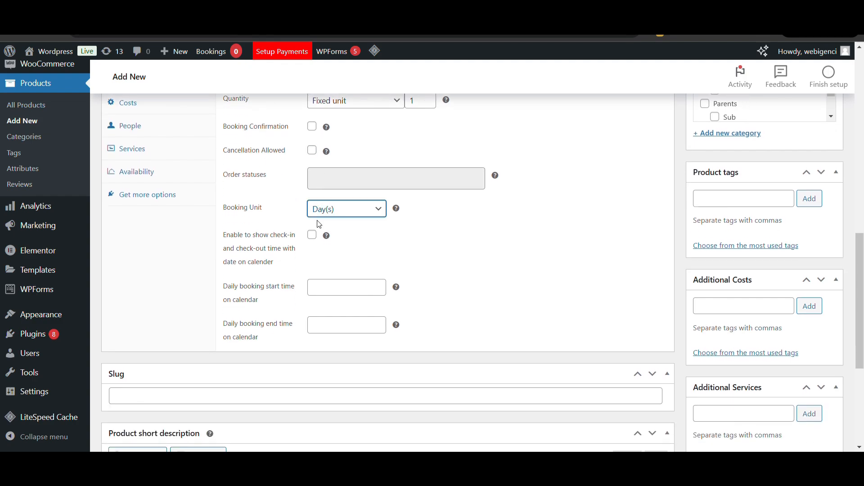
left_click(331, 242)
left_click(361, 207)
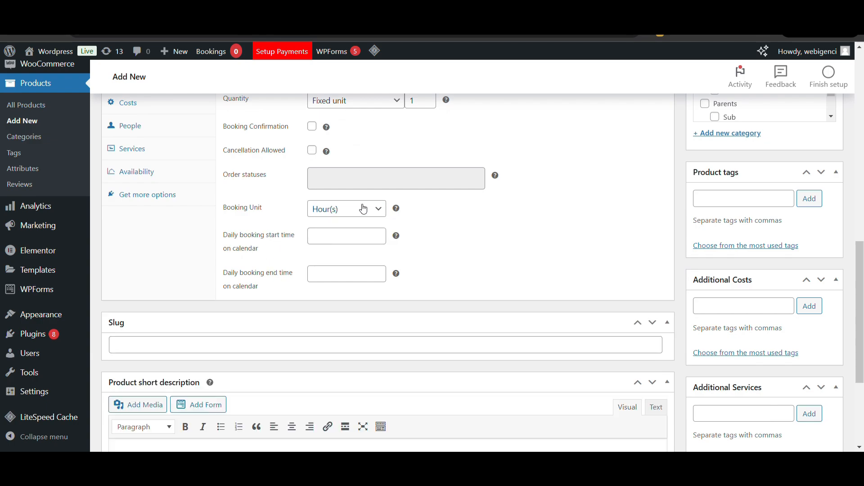
left_click(332, 233)
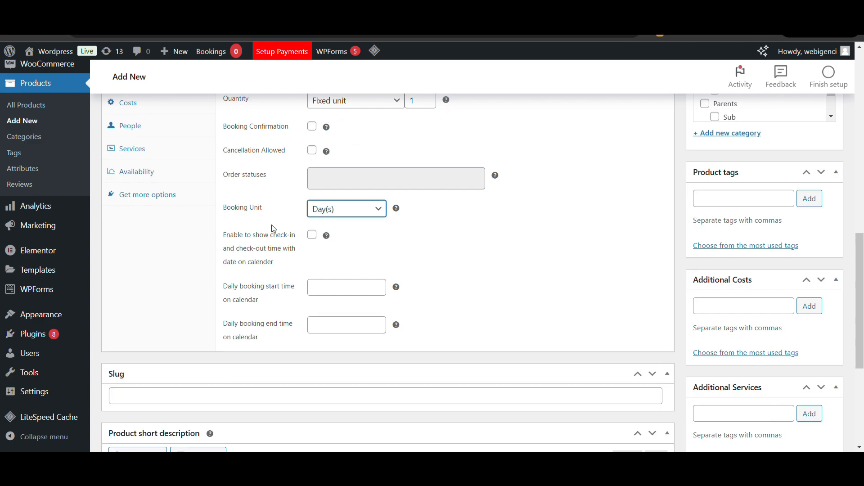
left_click(312, 238)
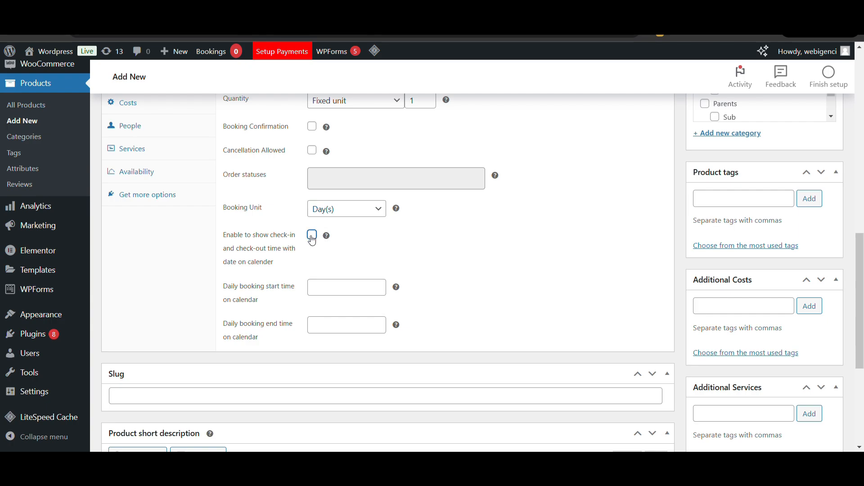
Open the inventory settings of the booking product.
scroll(312, 239, "up", 4)
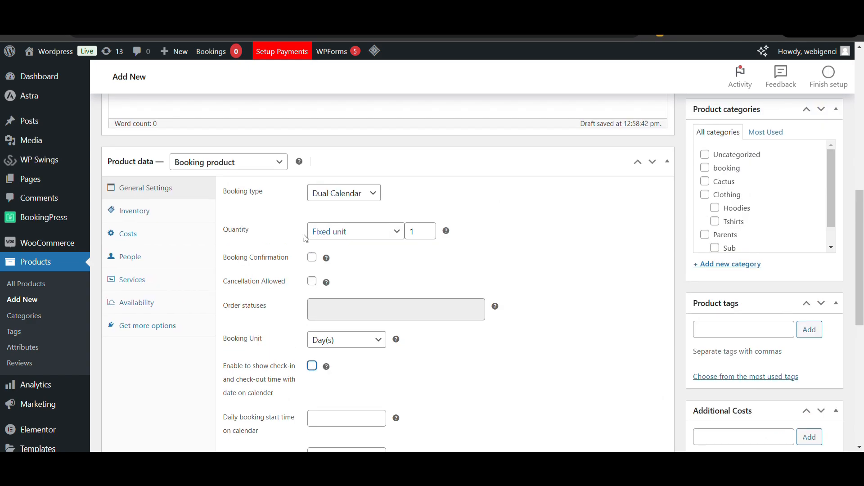
left_click(182, 218)
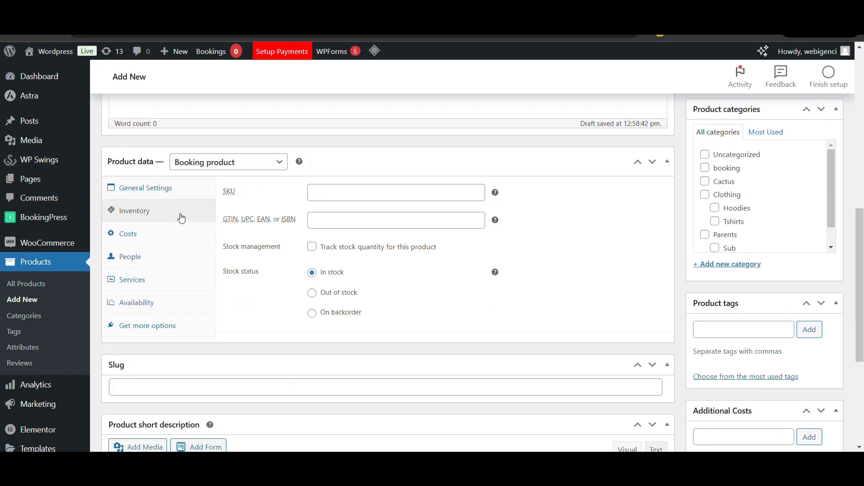
Set the booking unit cost to 100 in the product's cost settings.
left_click(165, 243)
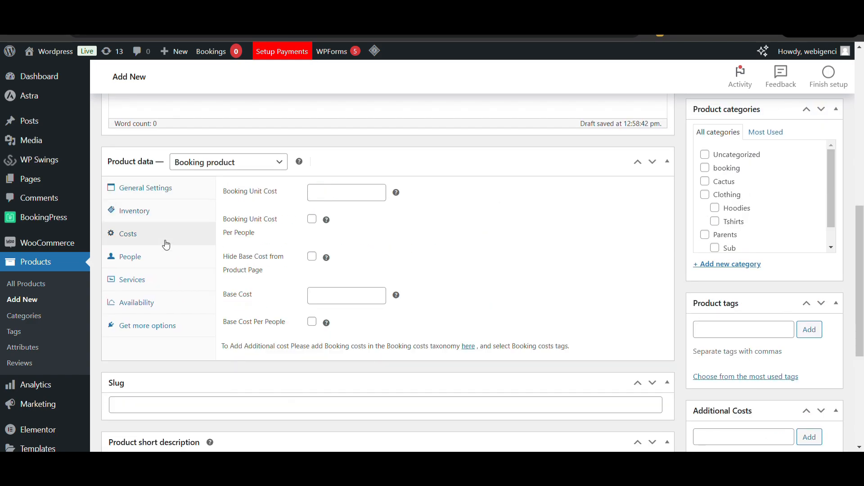
left_click(352, 198)
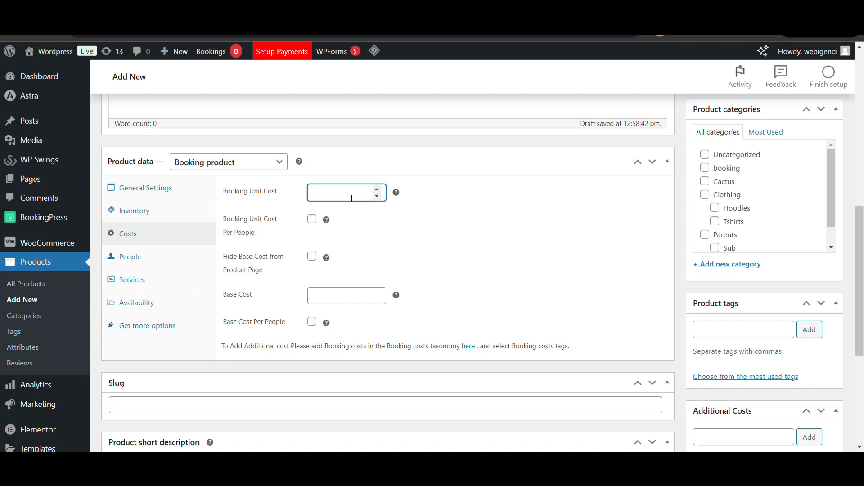
type("100")
scroll(323, 179, "down", 1)
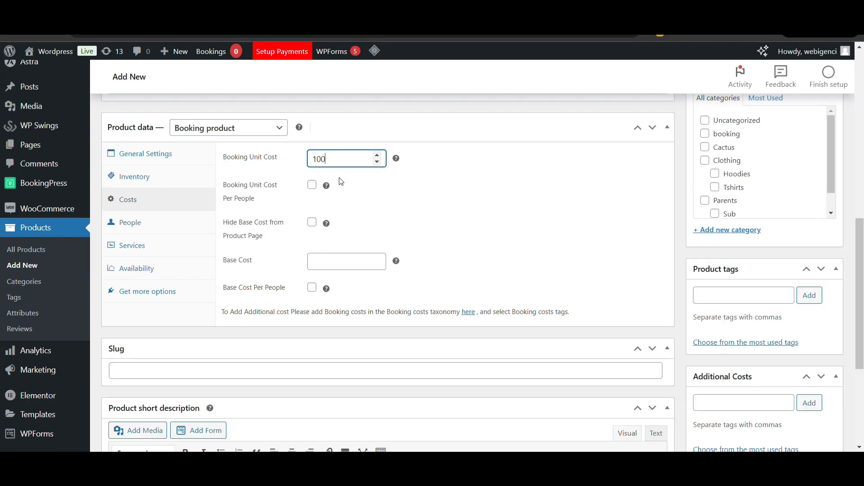
left_click(355, 185)
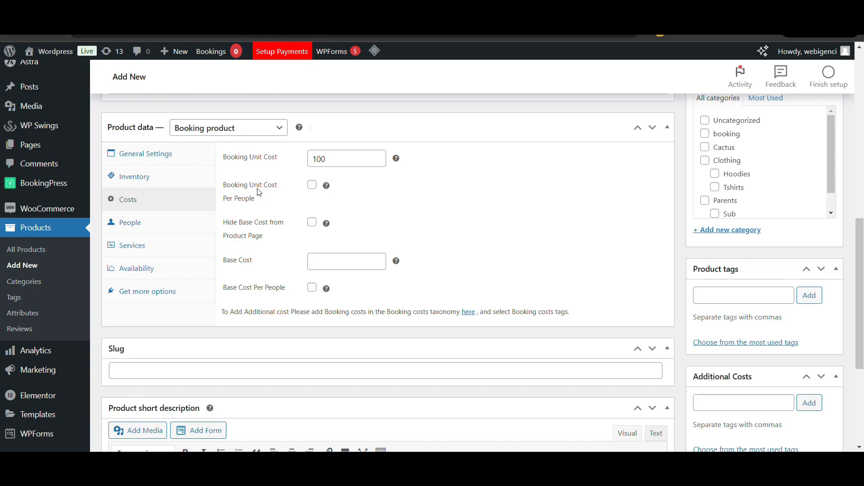
Try a base cost of 50 and Base Cost Per People, leave both unset, and hide the base cost from the product page.
left_click(325, 269)
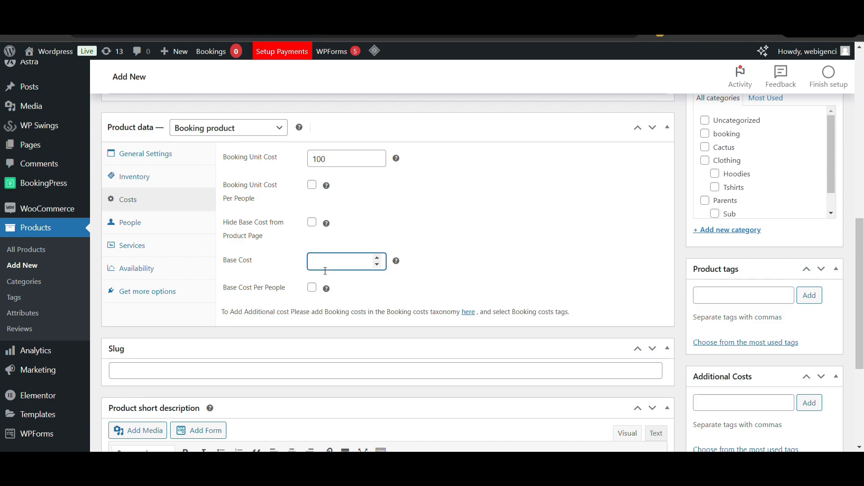
type("50")
key("BackSpace")
left_click(312, 288)
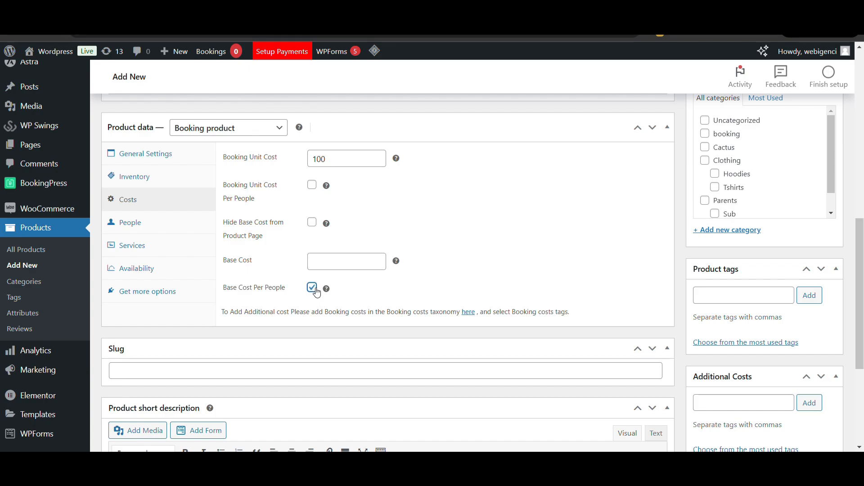
left_click(312, 223)
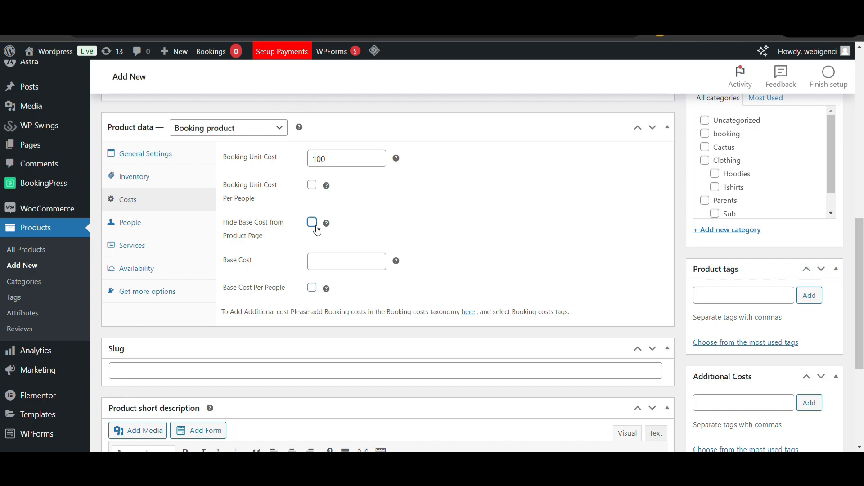
Look through the people and services settings of the booking product.
left_click(161, 232)
left_click(162, 249)
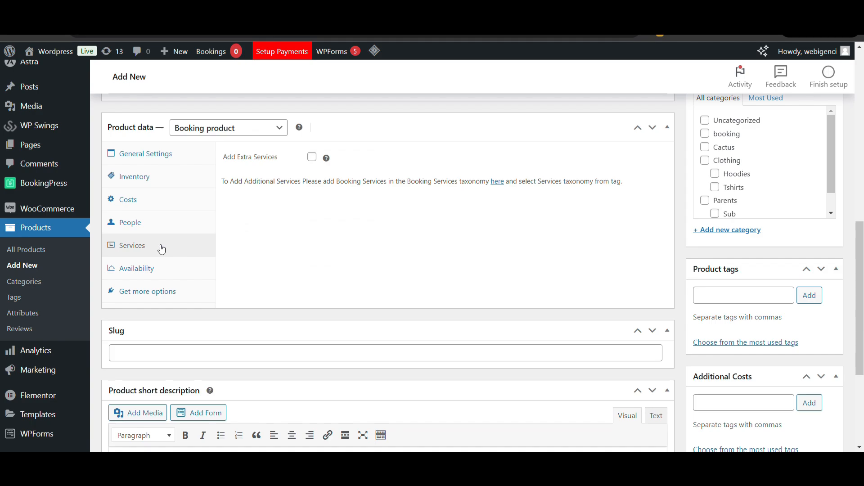
Set cactus4-free-img.jpg, the cactus with the pink flower, from the media library as the product image.
scroll(322, 198, "up", 5)
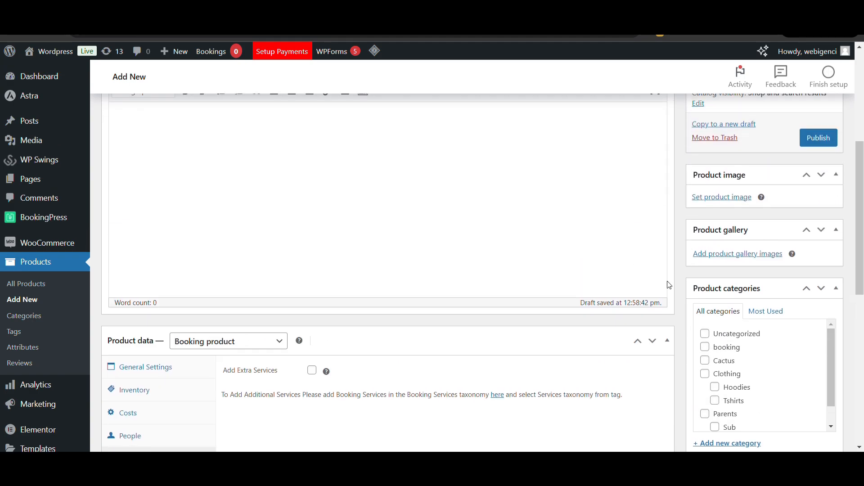
scroll(669, 285, "down", 3)
scroll(669, 285, "up", 4)
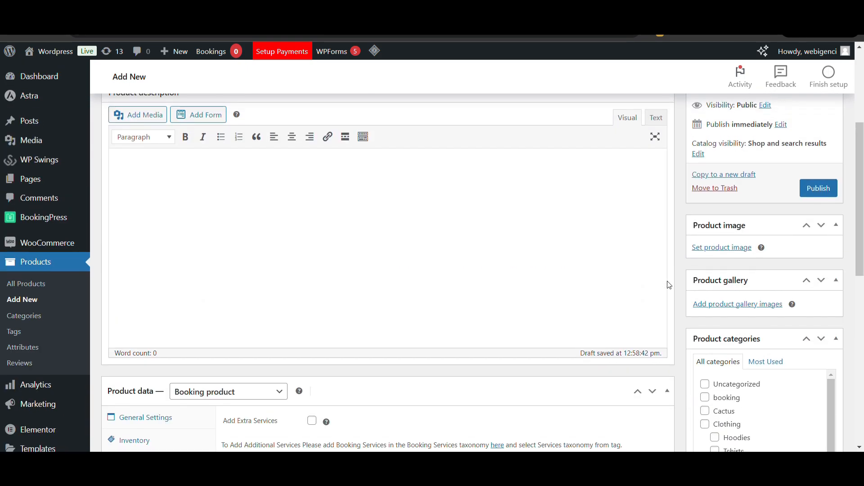
left_click(737, 247)
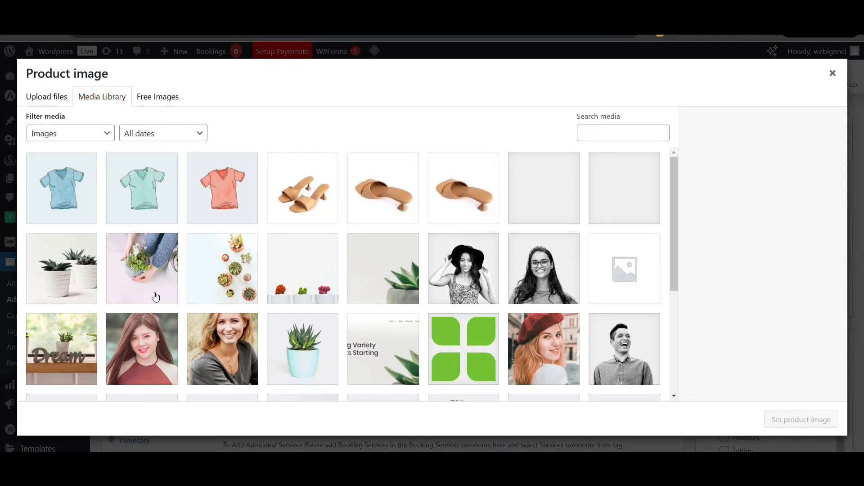
scroll(156, 297, "down", 5)
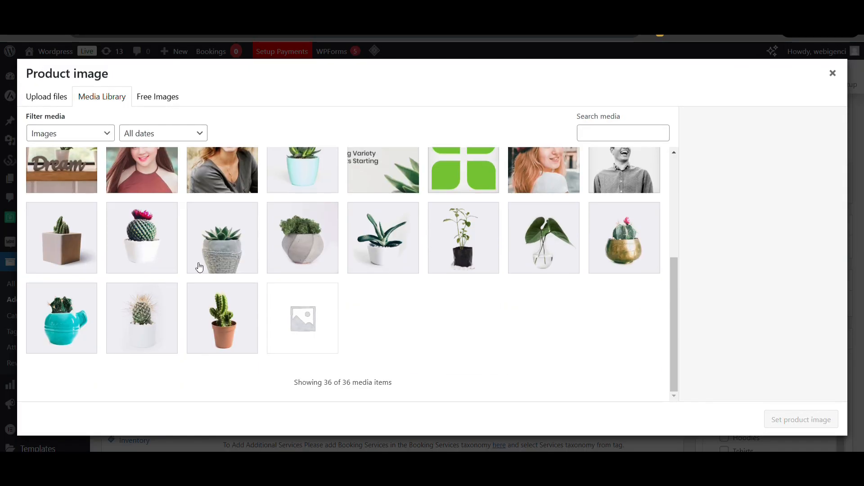
left_click(127, 245)
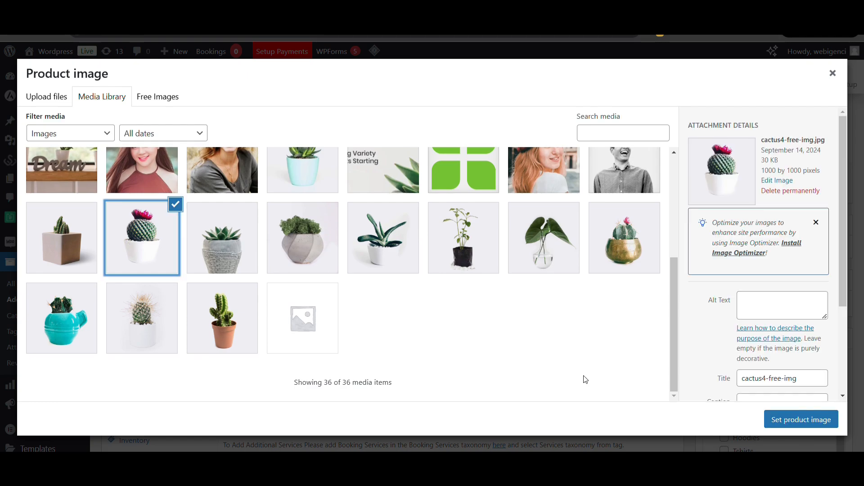
left_click(787, 422)
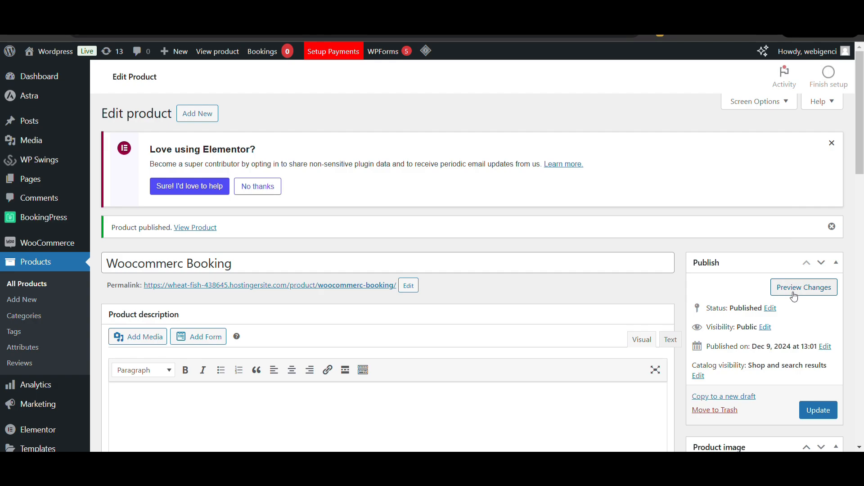
Preview the product page and choose booking dates from 10-12-2024 to 12-12-2024.
left_click(793, 294)
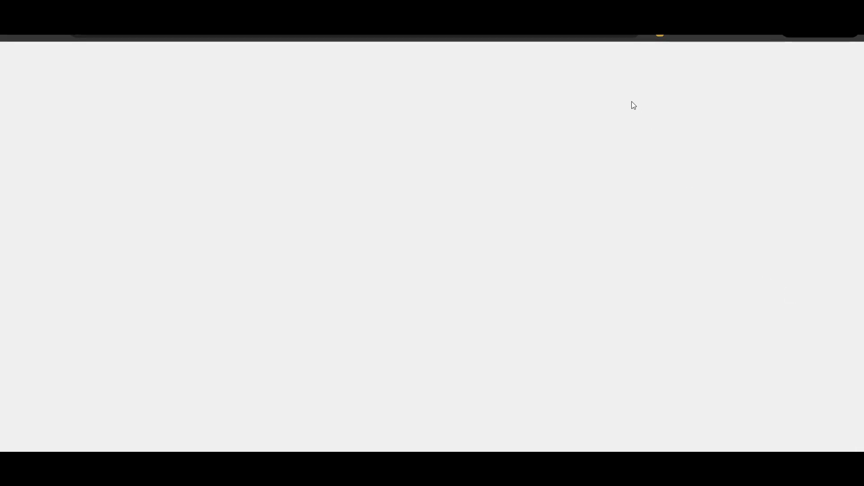
scroll(634, 105, "down", 3)
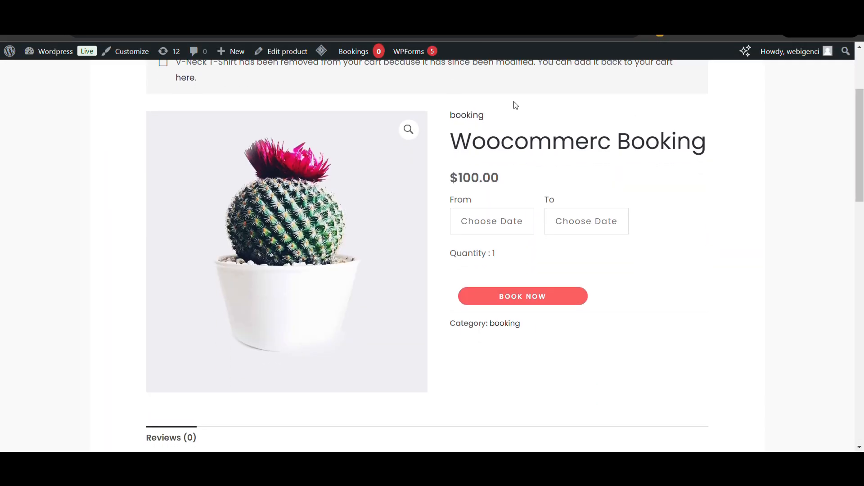
left_click(471, 220)
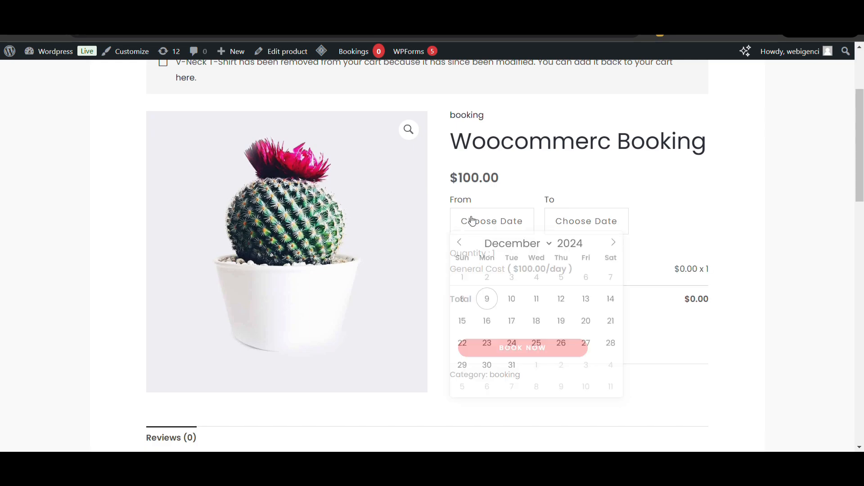
left_click(511, 304)
left_click(504, 220)
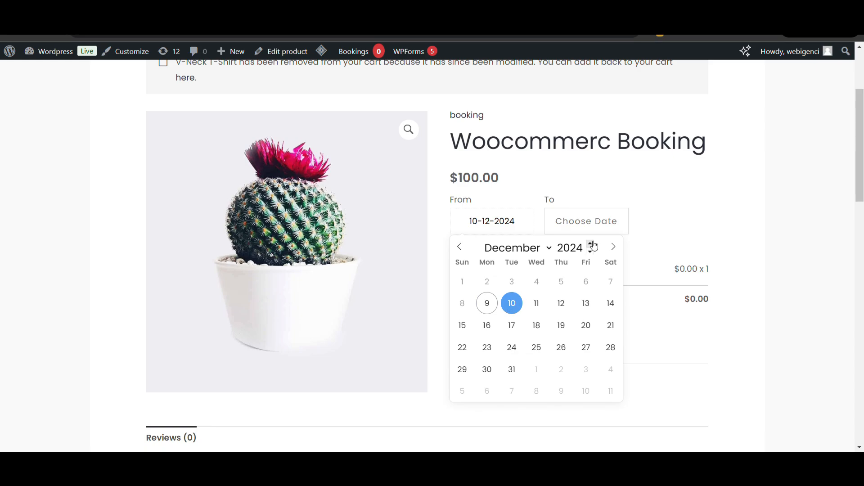
left_click(654, 204)
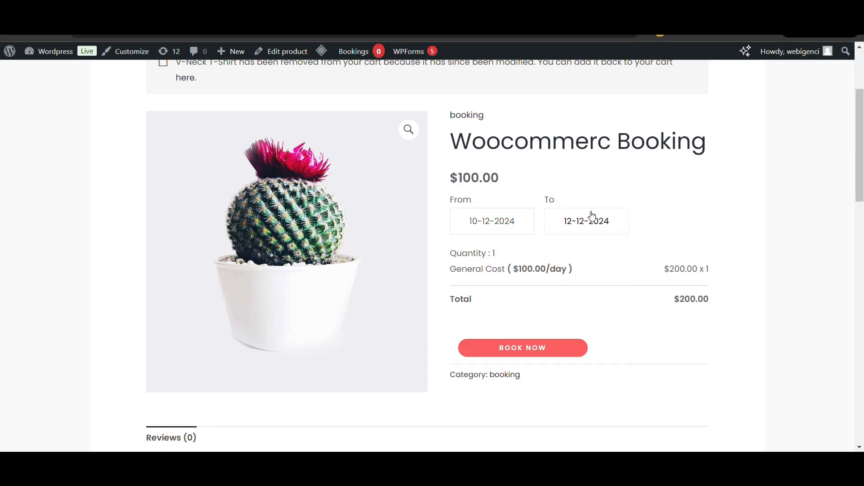
left_click(591, 217)
left_click(782, 180)
scroll(524, 271, "down", 1)
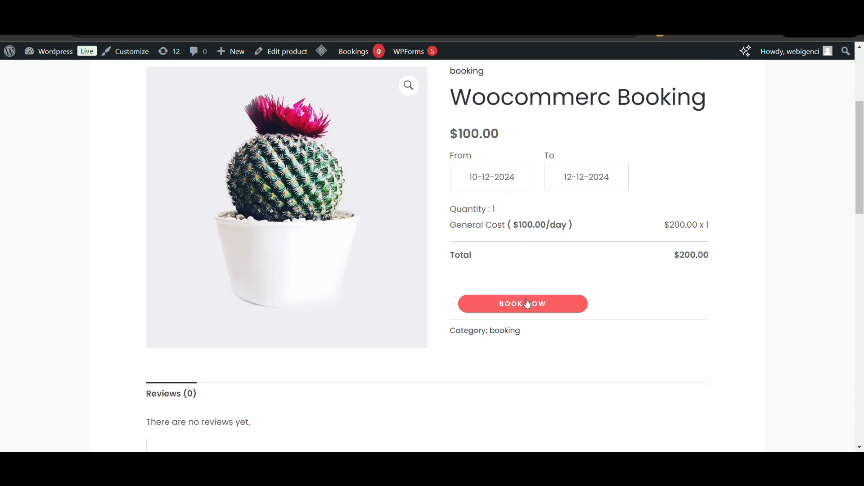
Book the chosen dates and proceed from the shopping cart to checkout.
left_click(528, 308)
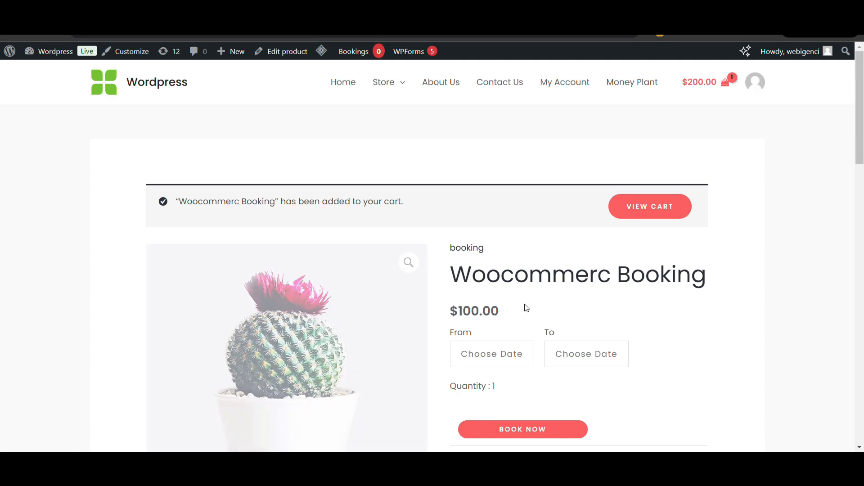
left_click(726, 82)
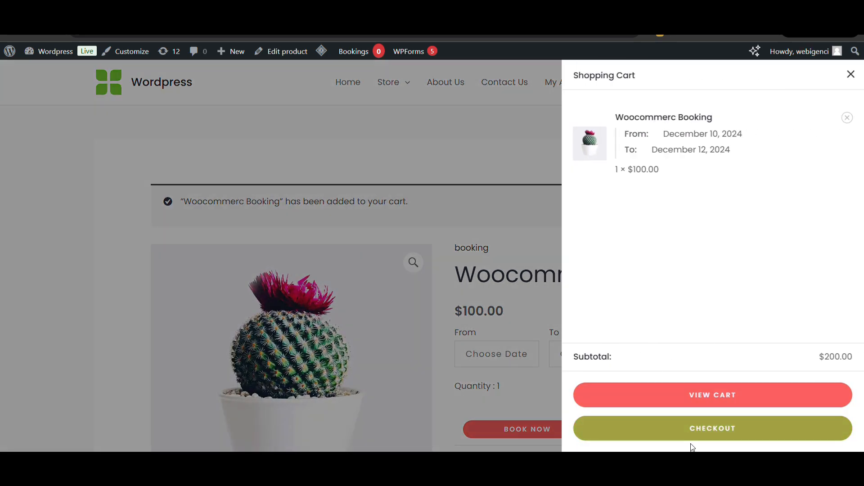
left_click(707, 430)
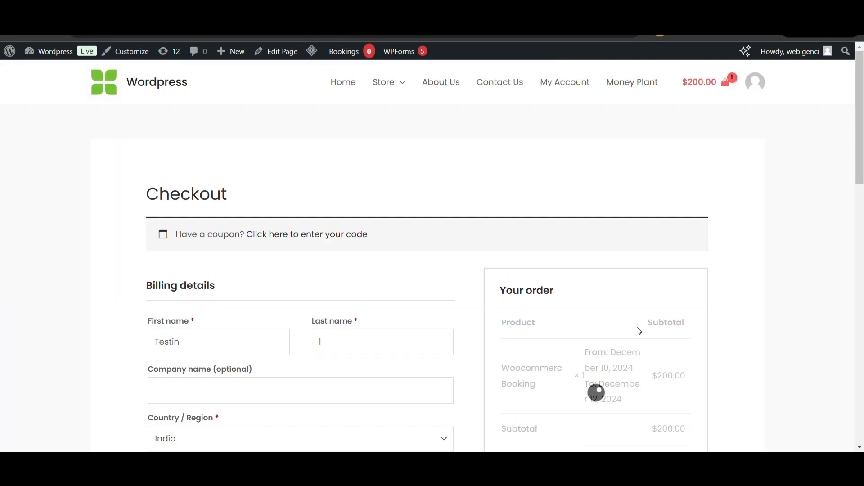
Review the billing details form and the booking's order summary on the checkout page.
scroll(639, 330, "down", 2)
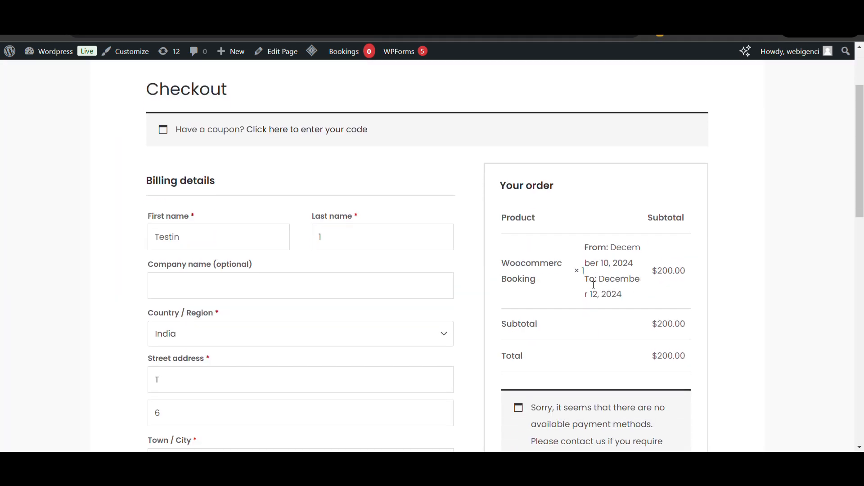
scroll(594, 284, "down", 4)
scroll(508, 338, "down", 2)
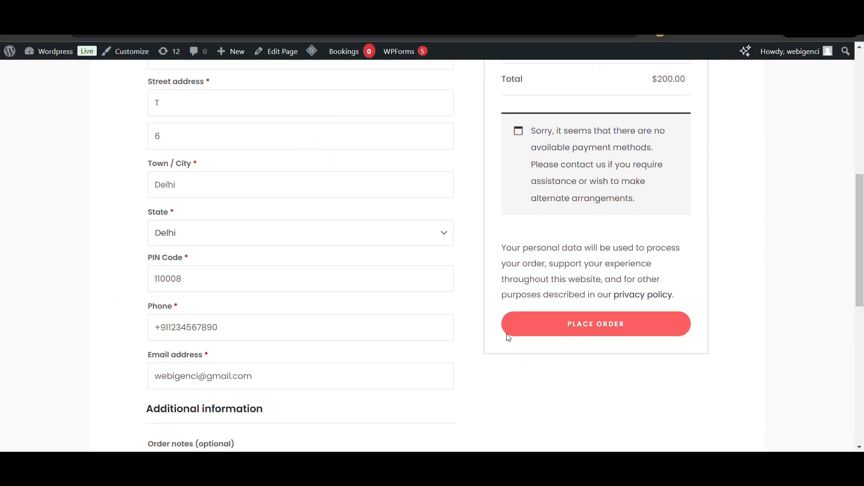
scroll(546, 249, "up", 3)
scroll(547, 251, "up", 2)
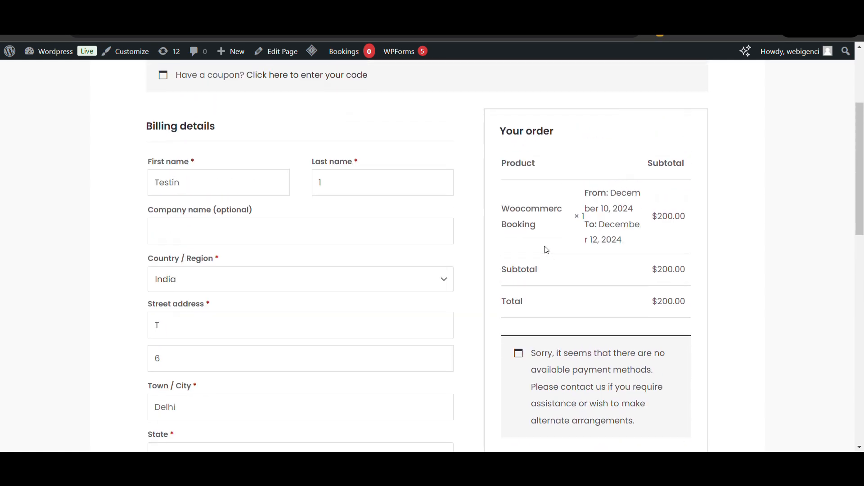
scroll(595, 276, "up", 4)
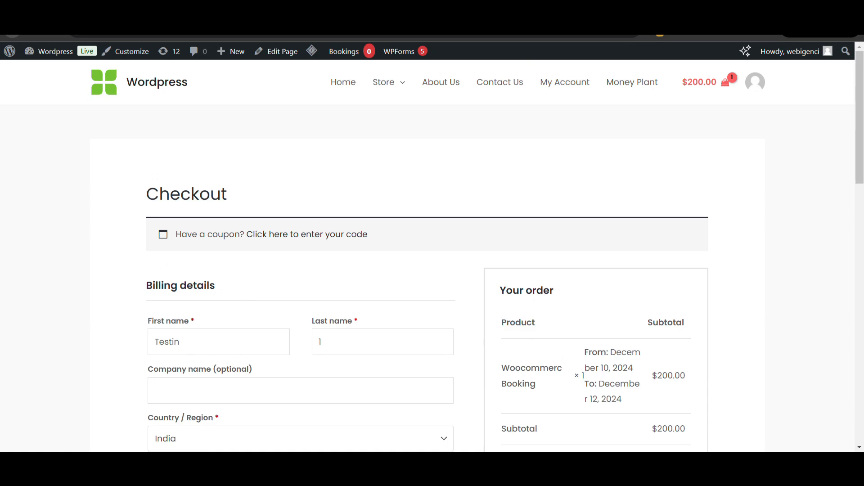
Go back from the checkout to the booking product page and view its booking form.
left_click(13, 28)
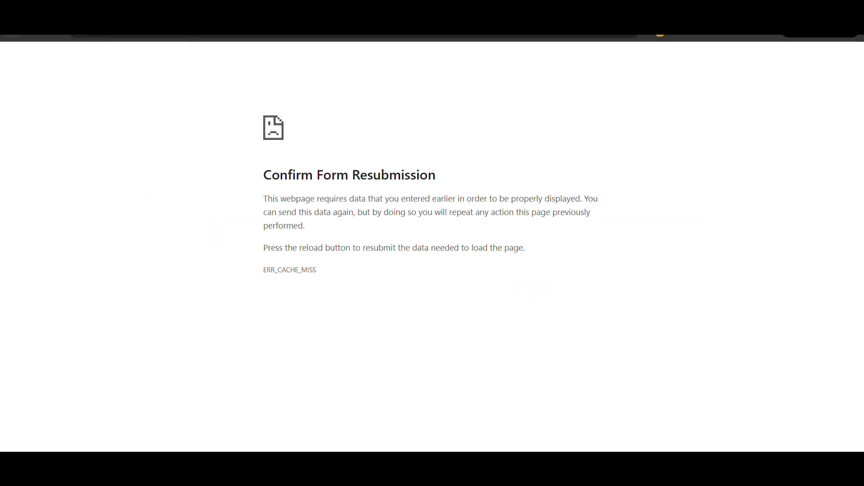
left_click(13, 28)
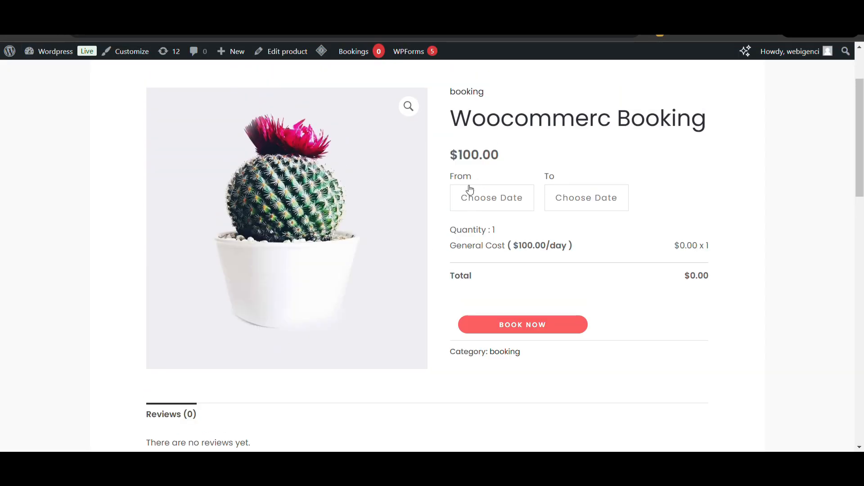
scroll(470, 190, "up", 1)
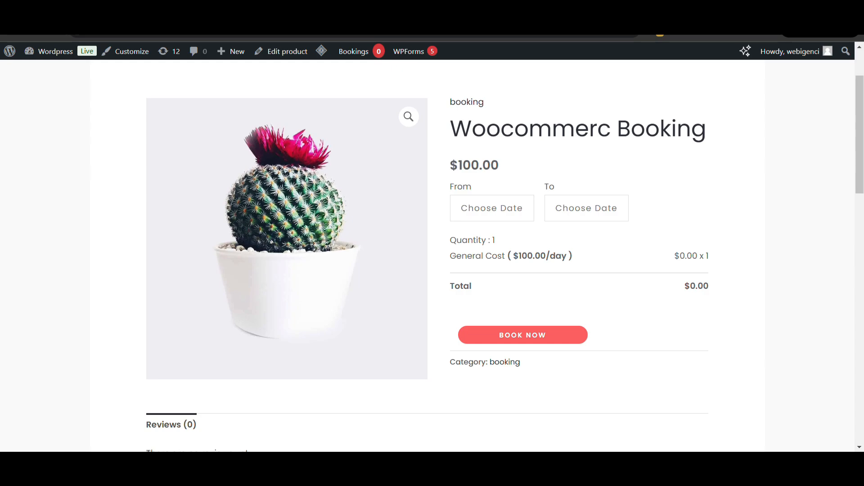
Return to editing the booking product and open the Additional Costs page linked from its cost settings.
scroll(284, 264, "down", 5)
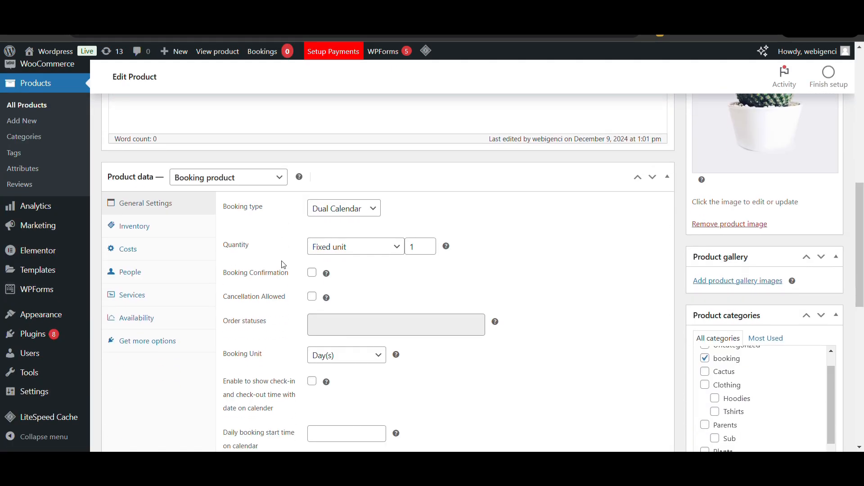
scroll(284, 264, "down", 1)
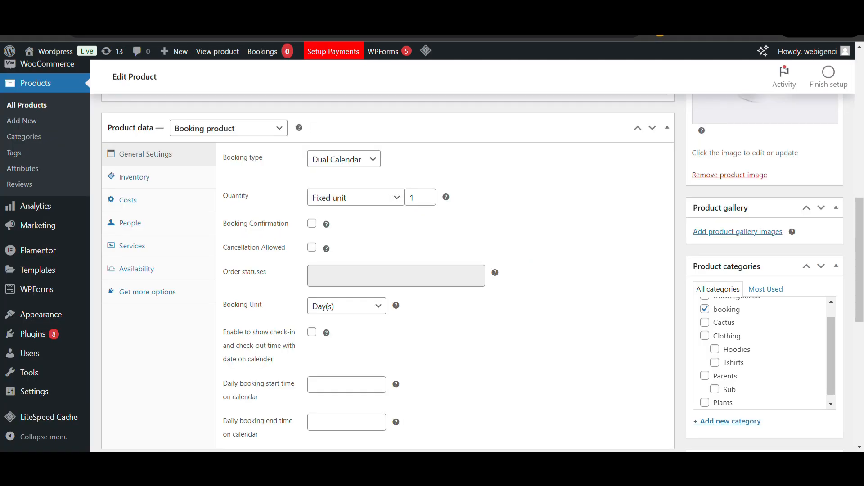
left_click(128, 200)
scroll(288, 331, "down", 1)
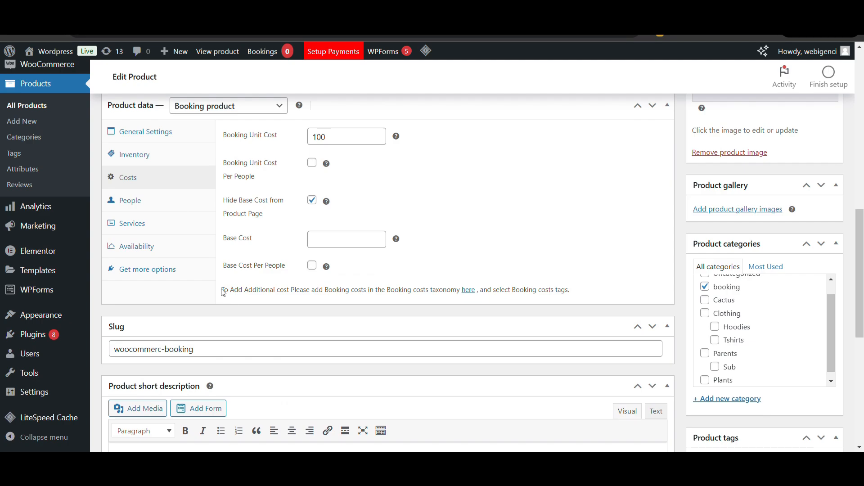
left_click_drag(224, 291, 415, 294)
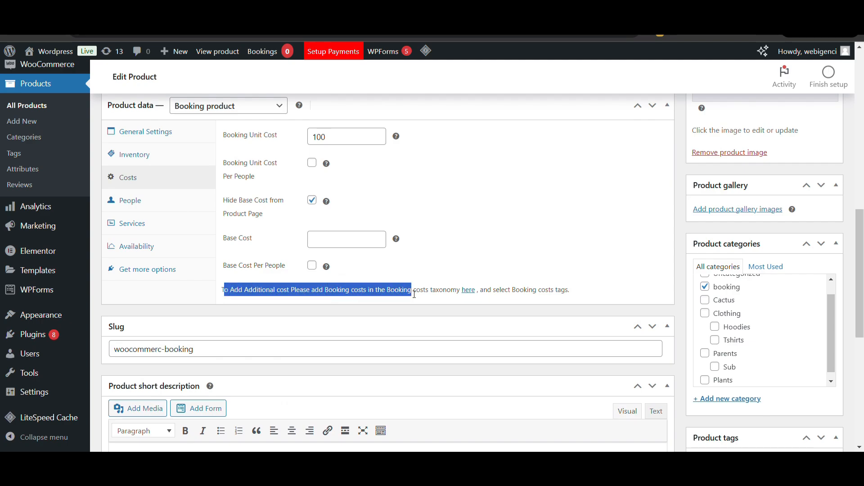
left_click(472, 293)
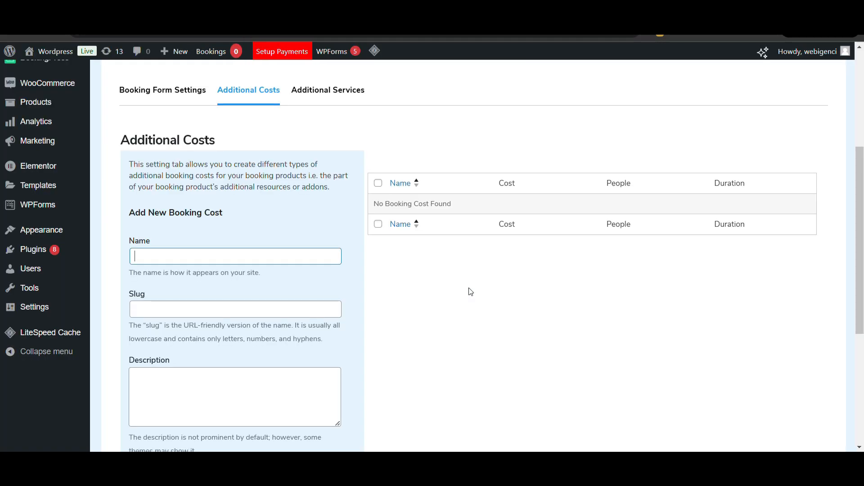
Add a new booking cost named "Additional Cost" with a booking cost of 10.
scroll(284, 194, "up", 3)
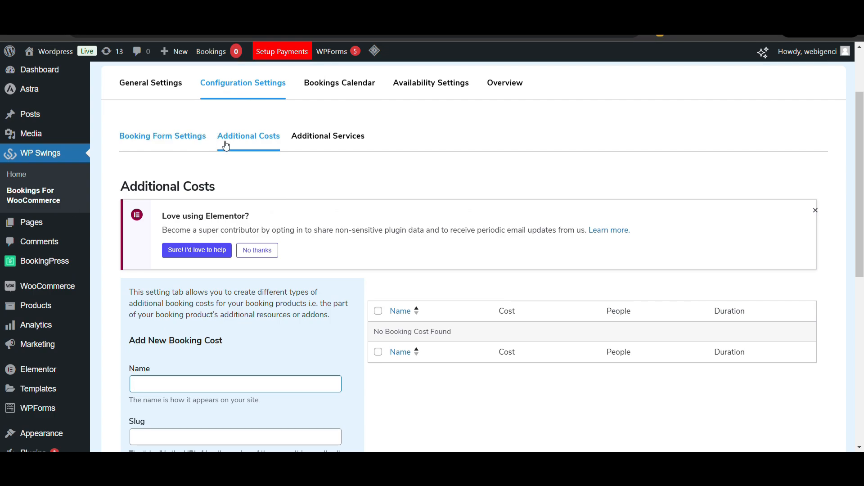
scroll(262, 261, "down", 3)
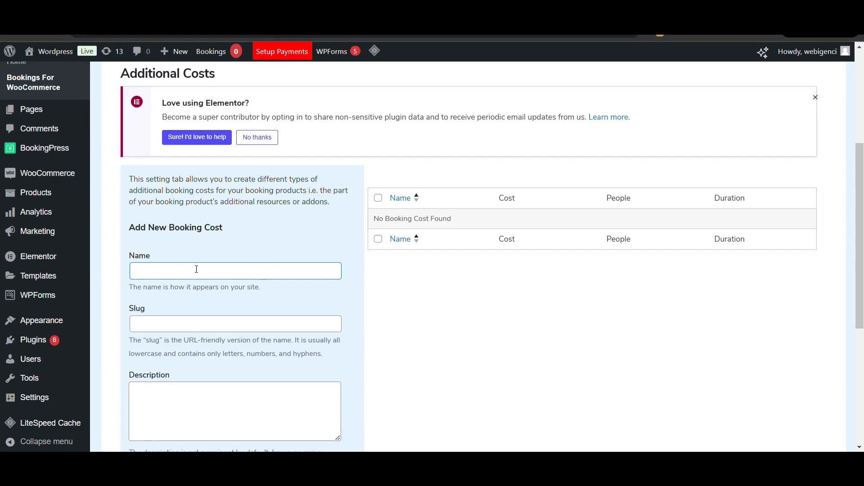
type("Addioional Cost")
scroll(197, 269, "down", 5)
left_click(239, 253)
type("10")
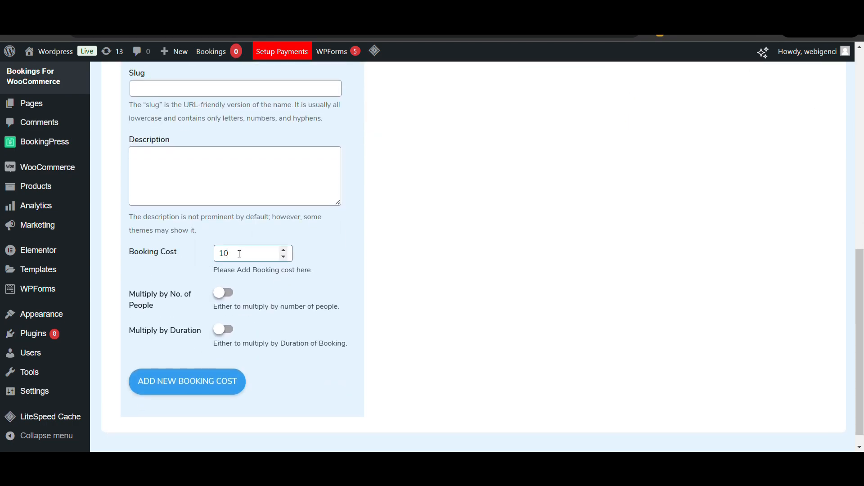
left_click(210, 380)
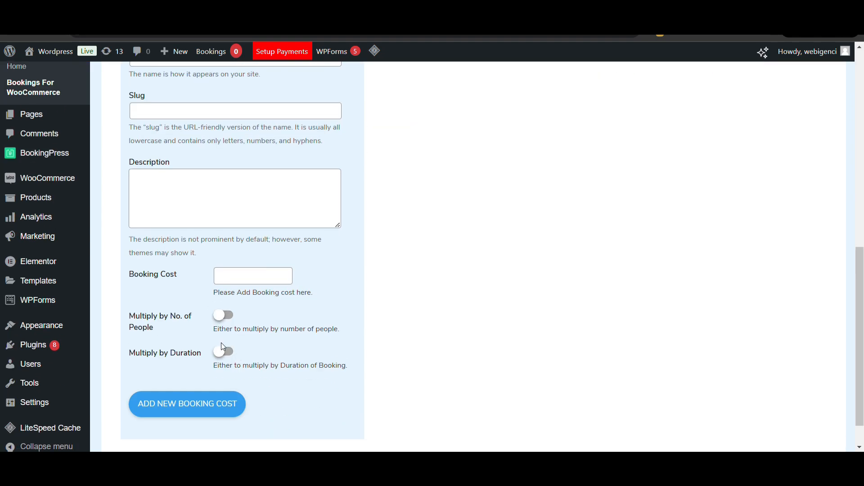
scroll(568, 144, "up", 3)
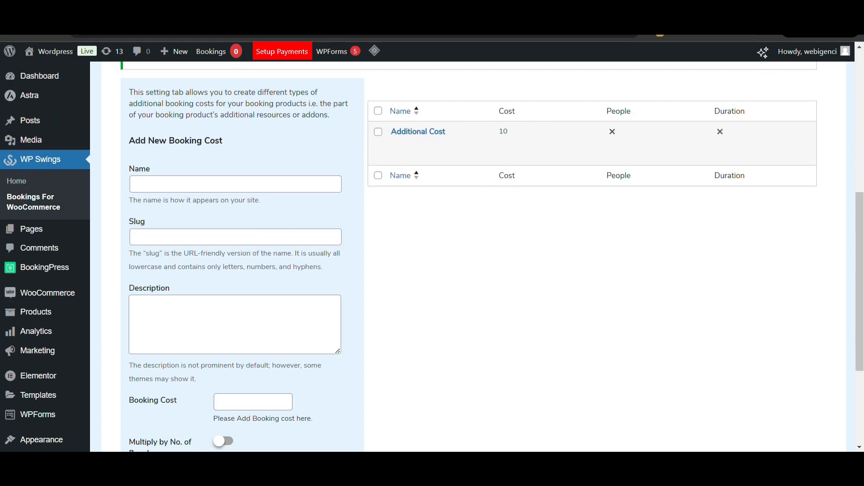
Return to the booking product, enable its people option and set the minimum number of people to 1.
key("ctrl+shift+Tab")
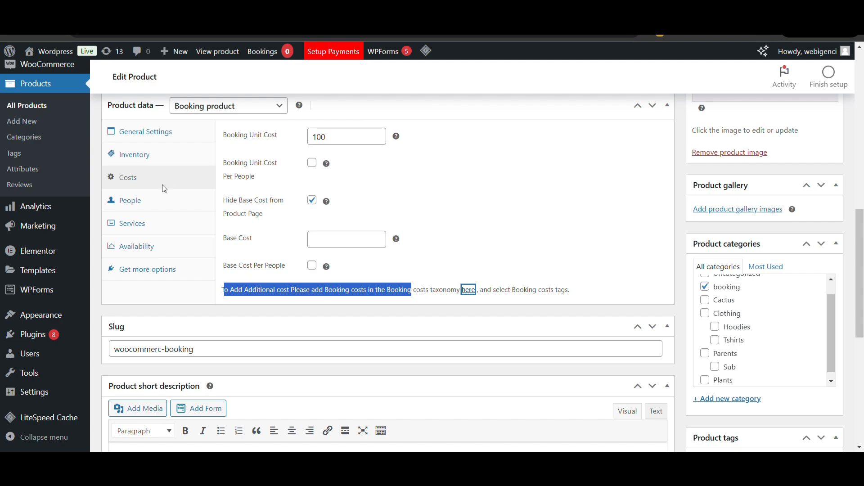
left_click(166, 198)
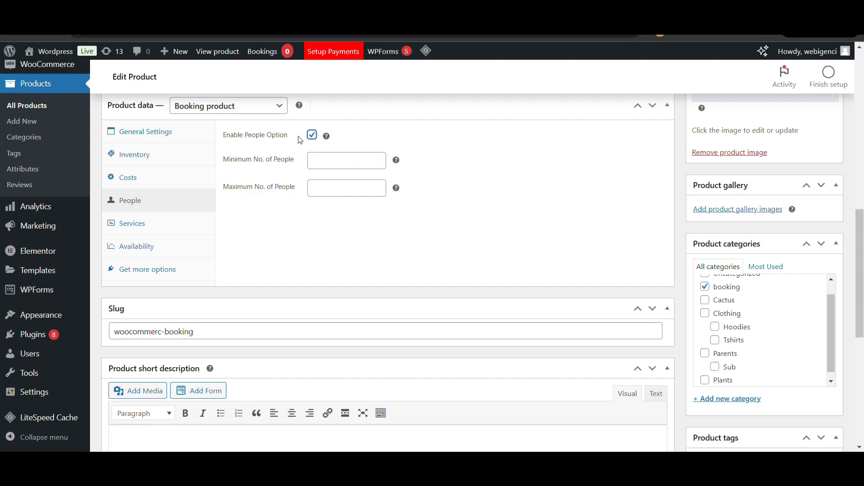
left_click(378, 156)
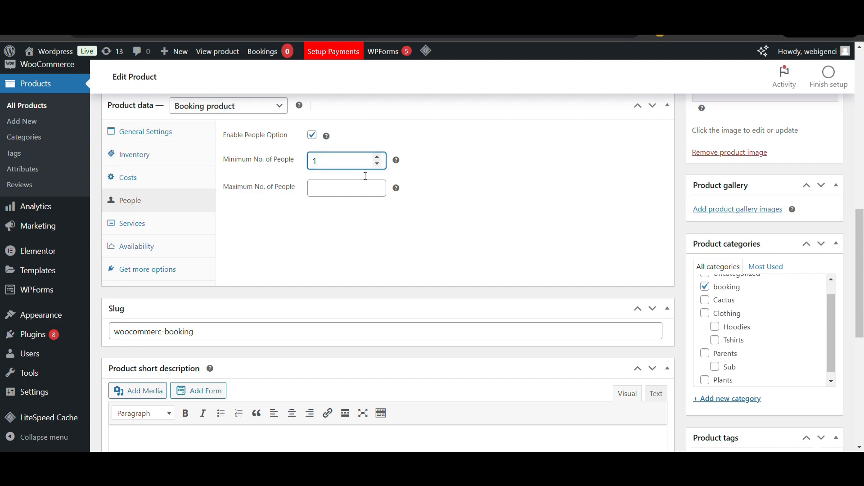
left_click(329, 223)
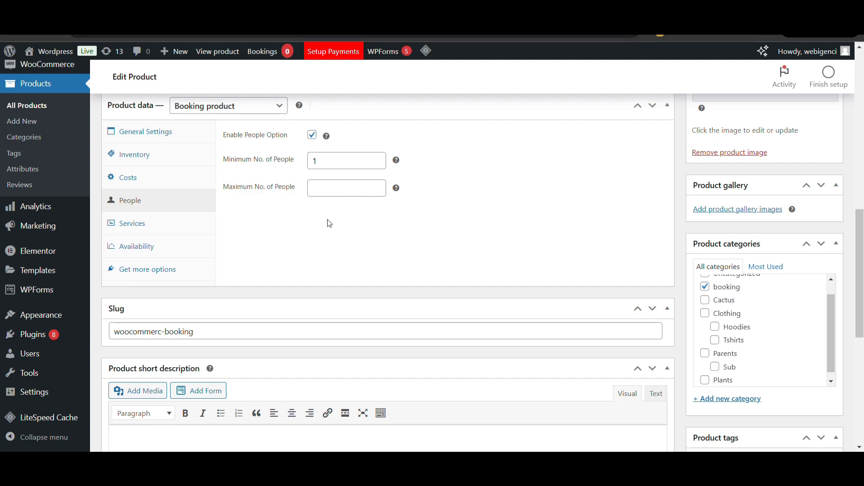
Enable Booking Unit Cost Per People in the product's cost settings.
left_click(150, 177)
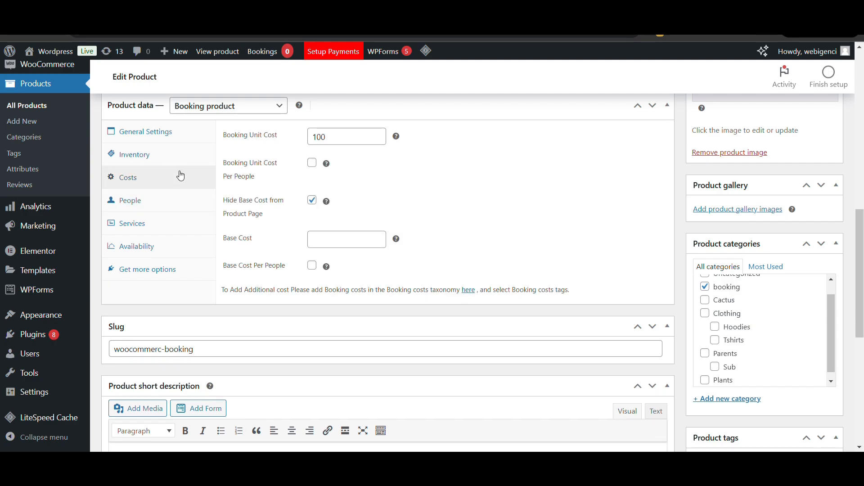
left_click(312, 163)
left_click_drag(255, 177, 226, 165)
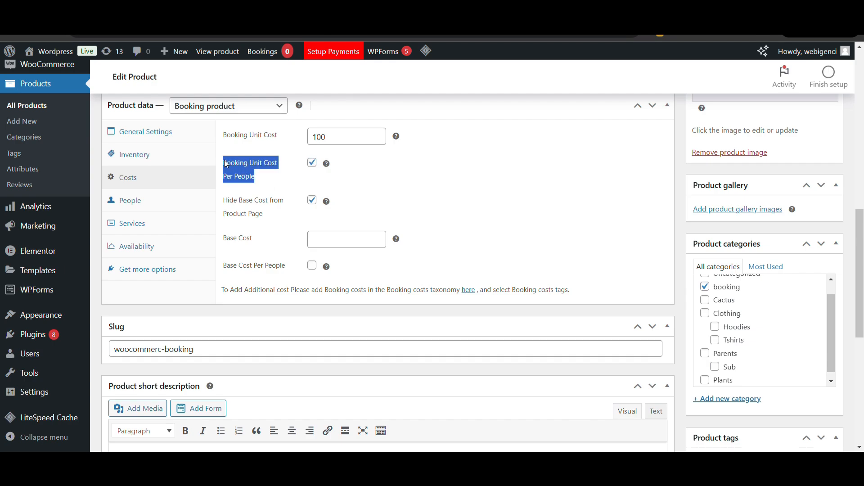
Enable extra services for the booking product and update the product.
left_click(147, 225)
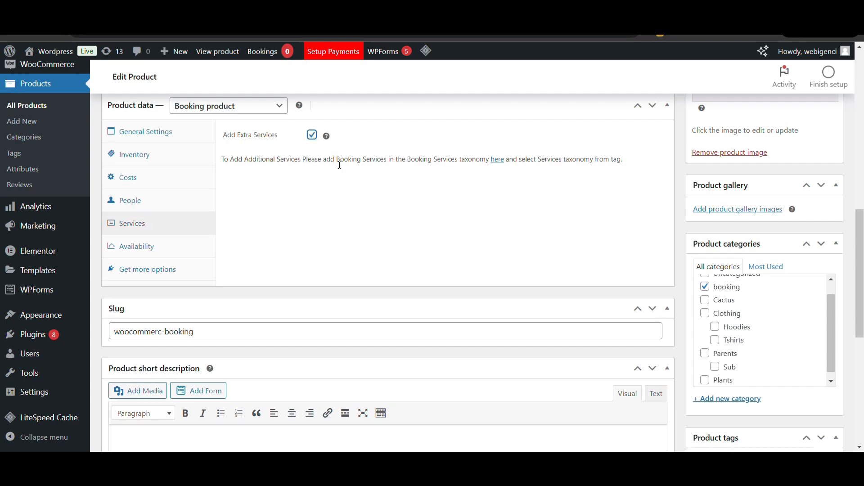
scroll(462, 209, "up", 5)
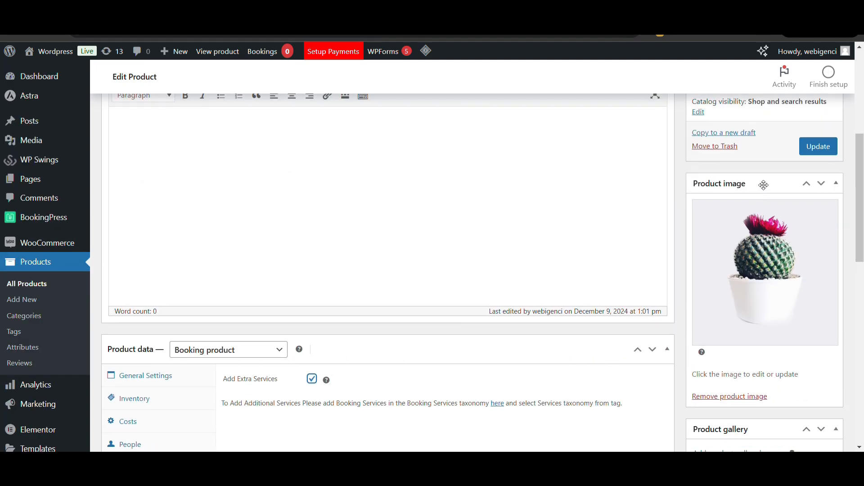
left_click(825, 153)
Reopen the product's services settings and follow the link to the Additional Services page.
scroll(455, 259, "down", 3)
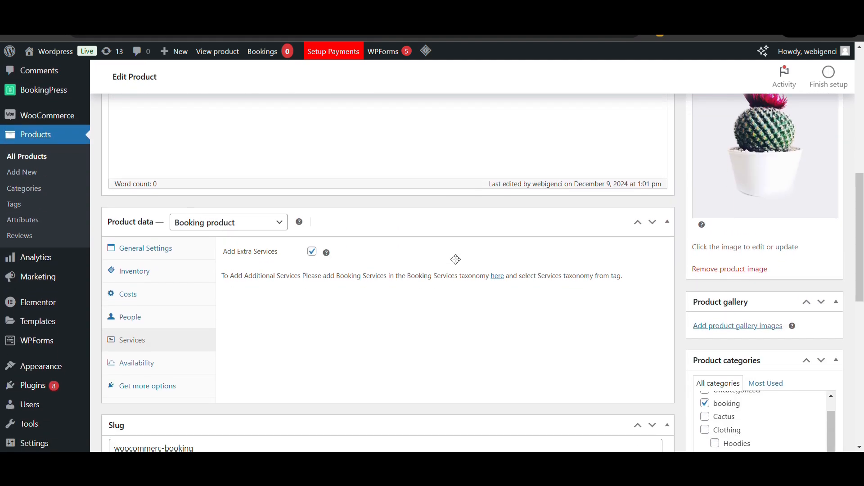
scroll(430, 258, "down", 6)
scroll(432, 261, "down", 4)
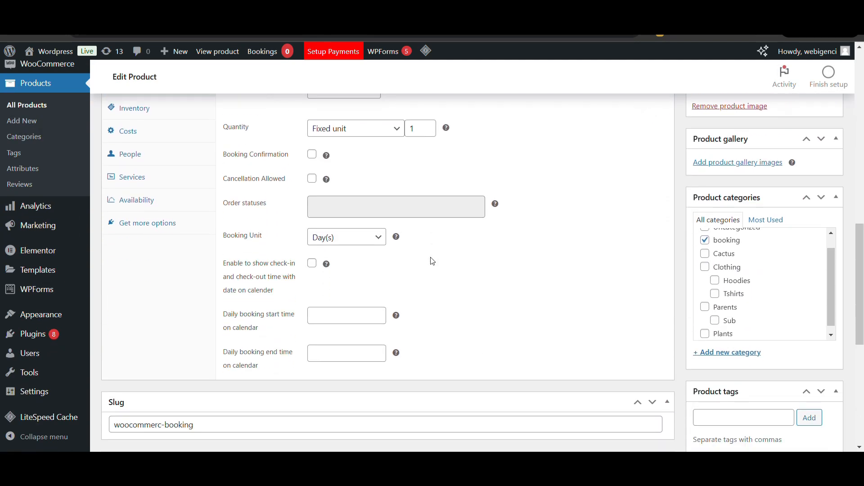
scroll(430, 259, "up", 2)
left_click(164, 255)
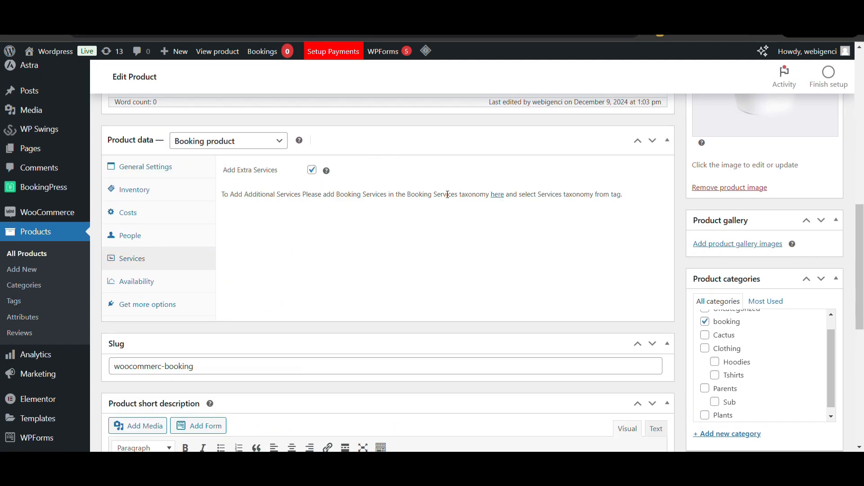
left_click(498, 195)
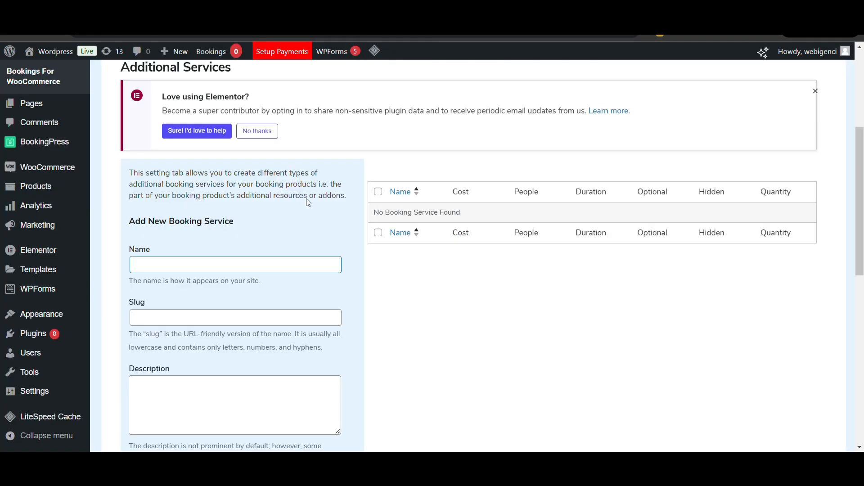
scroll(309, 202, "up", 5)
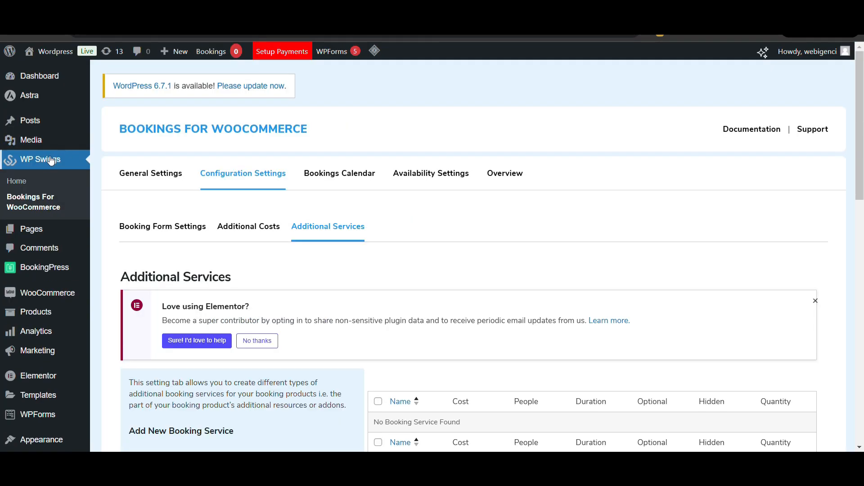
Name the new booking service "Pick Up" and give it a service cost of 20.
scroll(280, 244, "down", 4)
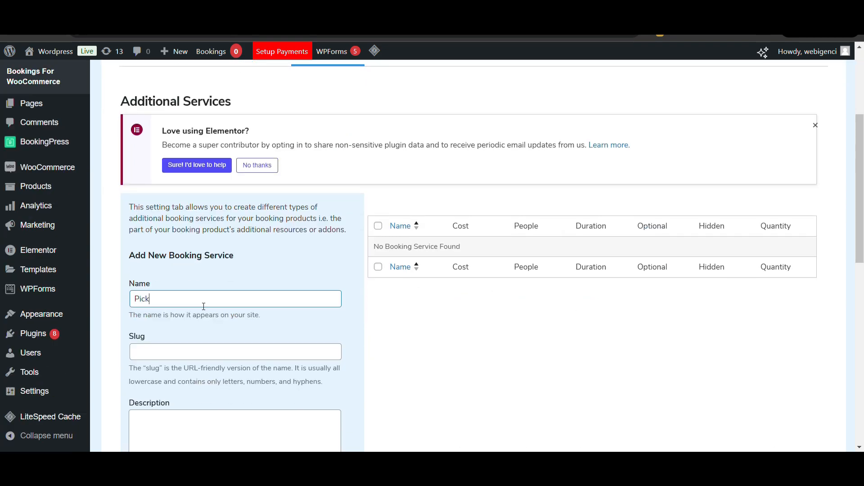
scroll(204, 306, "down", 5)
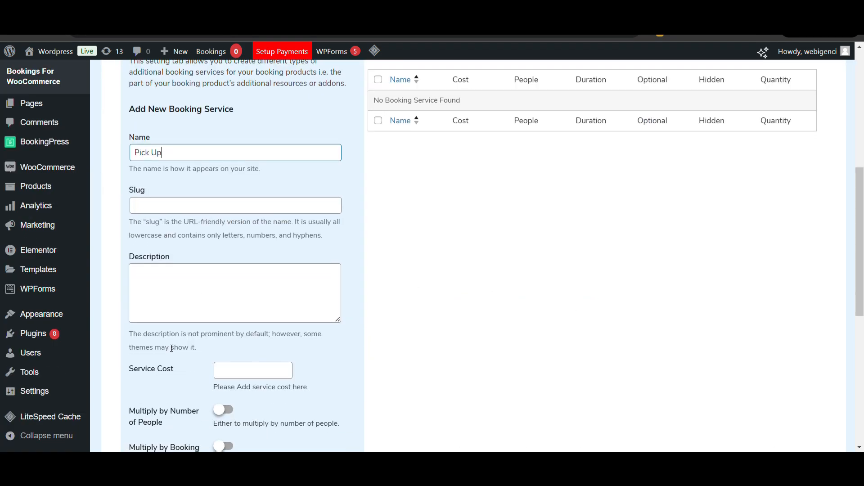
left_click(255, 282)
type("20")
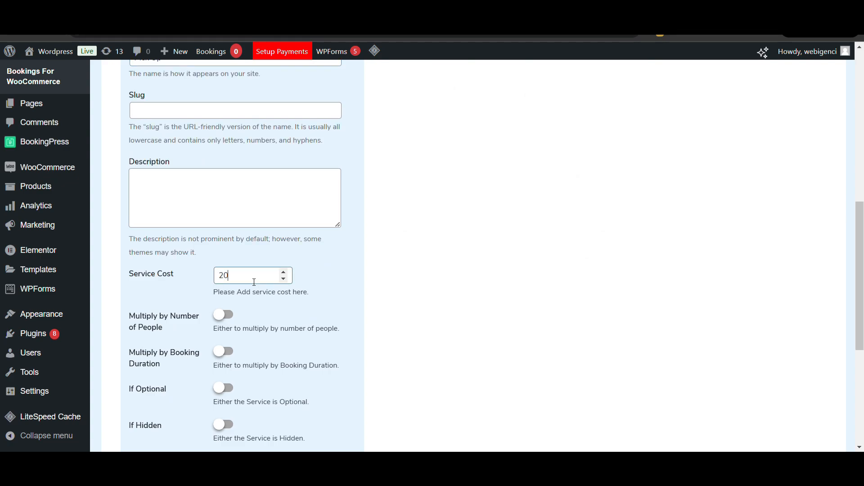
scroll(254, 282, "down", 5)
scroll(252, 169, "up", 2)
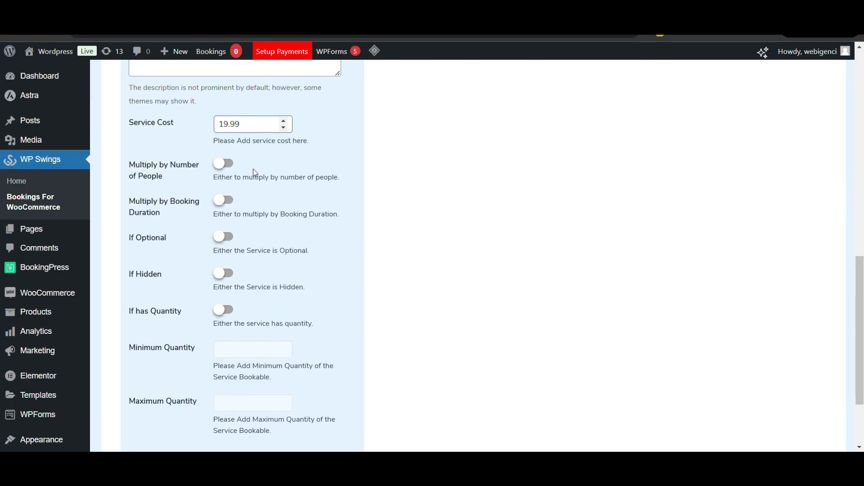
Mark the Pick Up service as optional and add it as a new booking service.
left_click(222, 166)
scroll(214, 224, "down", 2)
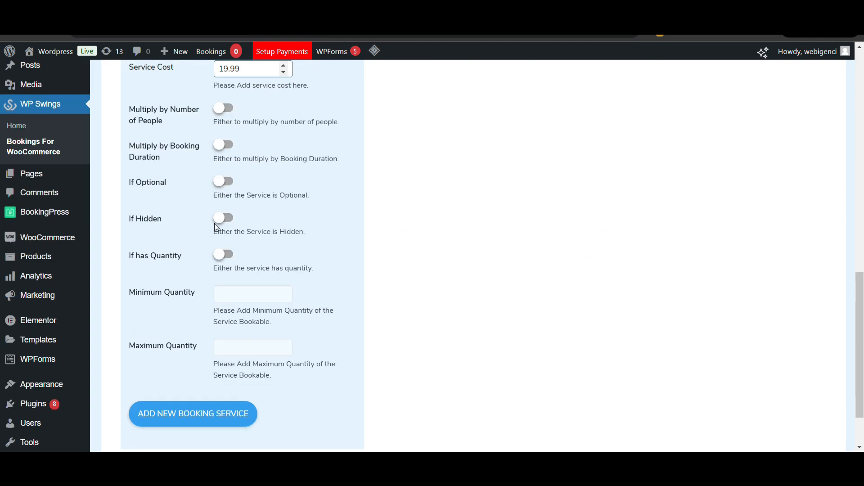
left_click(230, 176)
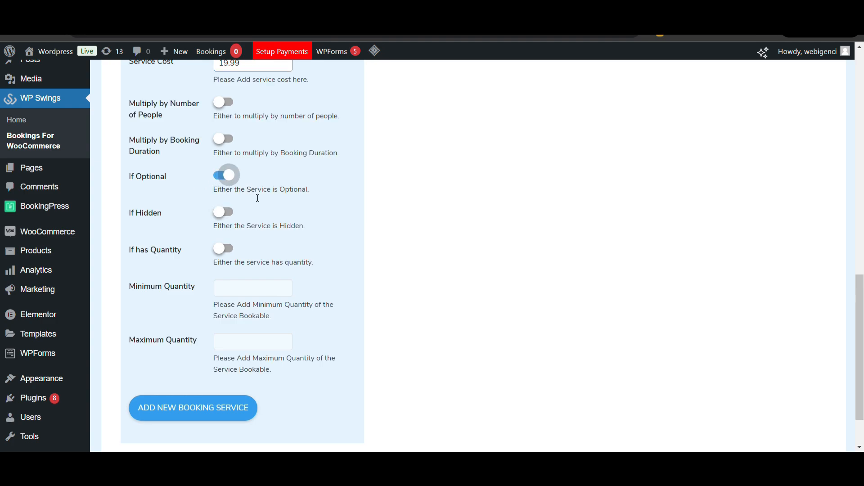
scroll(225, 176, "down", 1)
left_click(207, 356)
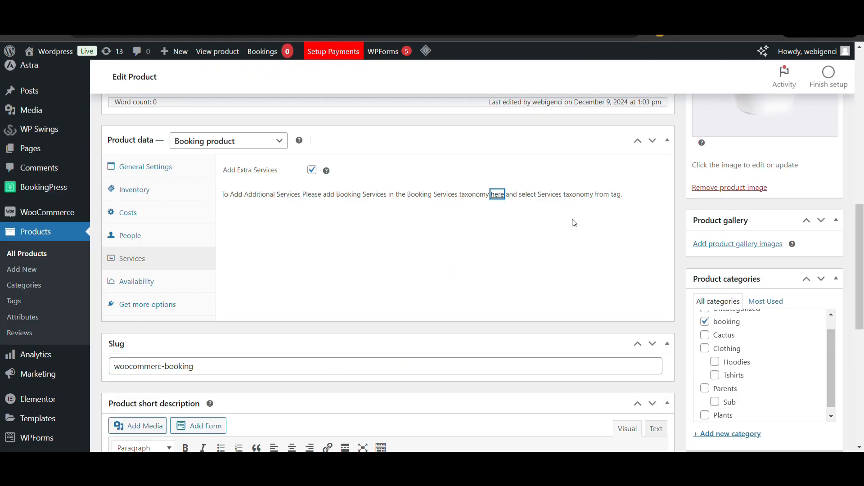
Return to the booking product and assign the "Additional Cost" tag under its additional costs.
scroll(572, 219, "down", 8)
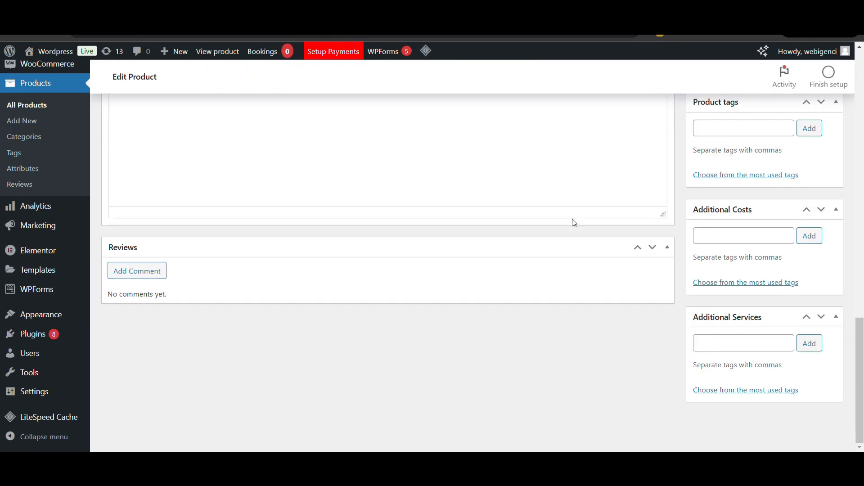
scroll(572, 219, "up", 3)
scroll(572, 219, "down", 3)
scroll(572, 219, "up", 16)
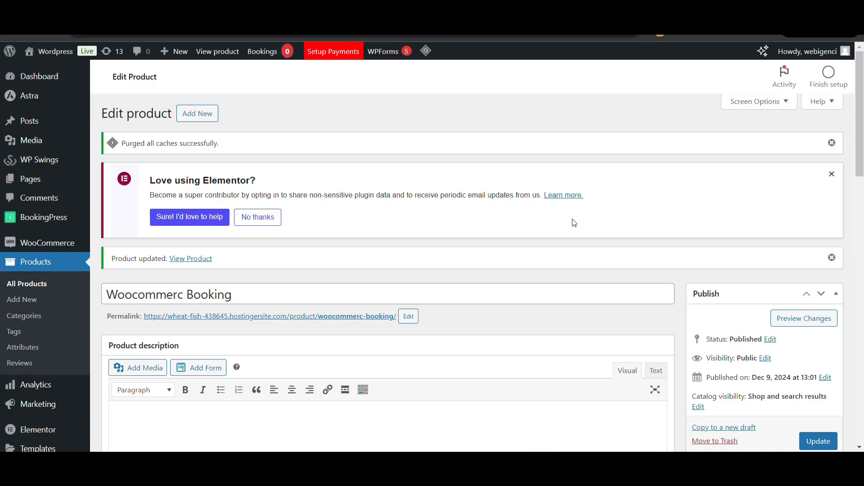
scroll(572, 219, "down", 10)
scroll(669, 271, "down", 6)
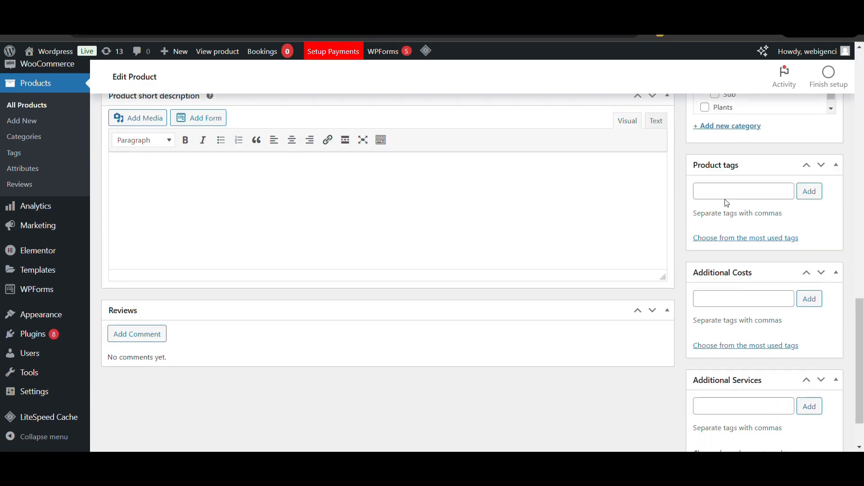
scroll(724, 199, "down", 2)
left_click(727, 247)
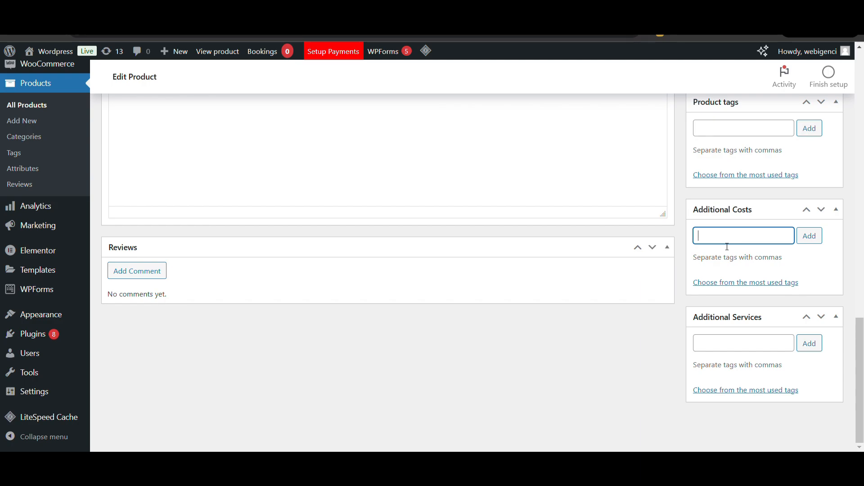
type("add")
left_click(736, 249)
left_click(810, 236)
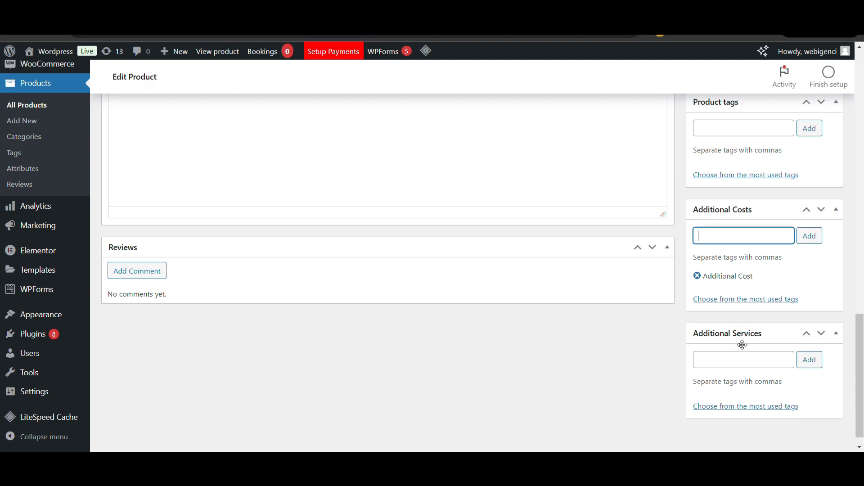
Assign the Pick Up service tag under the product's additional services.
left_click(740, 361)
type("pick")
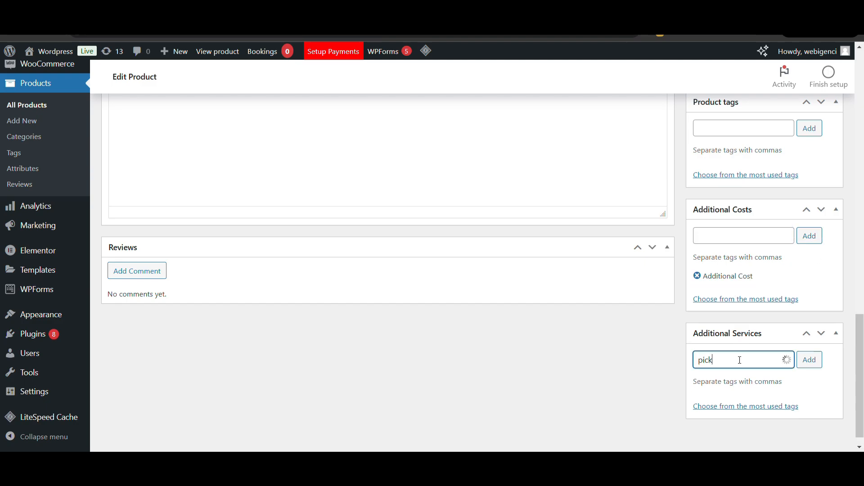
key("Return")
left_click(736, 382)
Update the booking product and preview its product page.
scroll(766, 270, "up", 2)
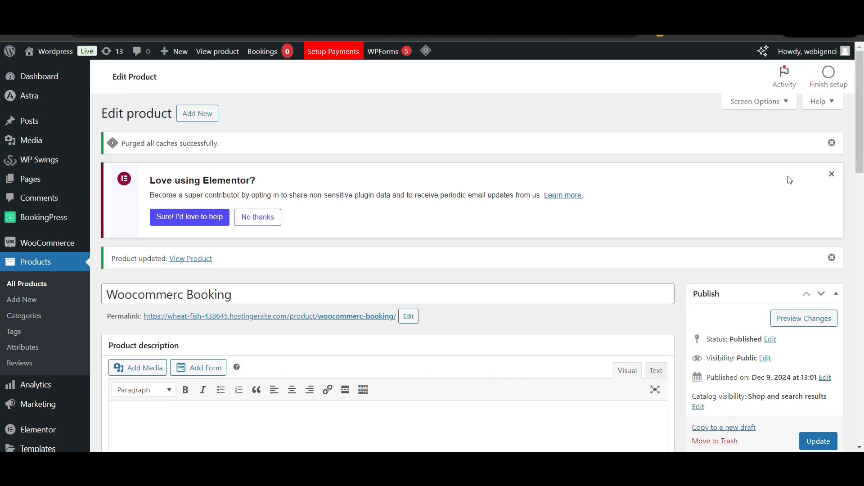
scroll(791, 199, "down", 1)
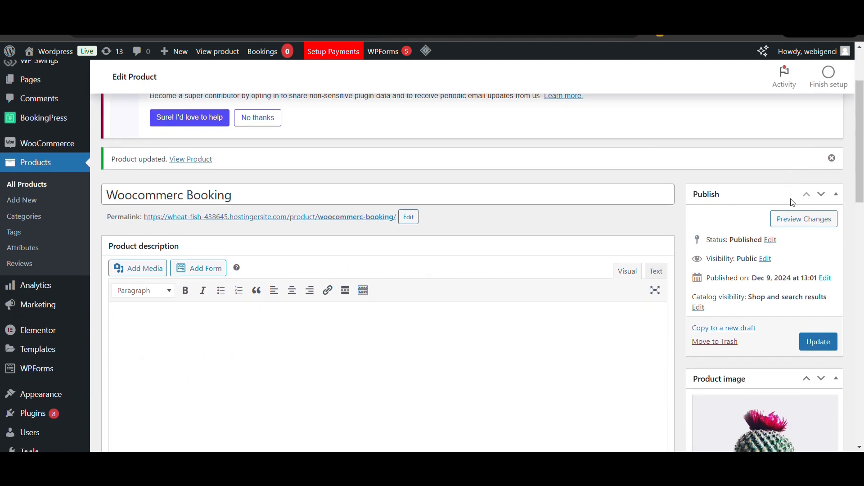
left_click(825, 340)
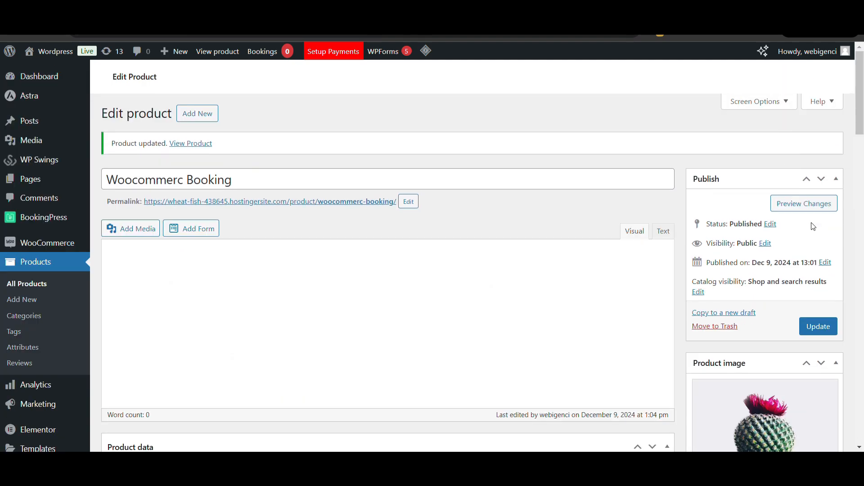
left_click(795, 318)
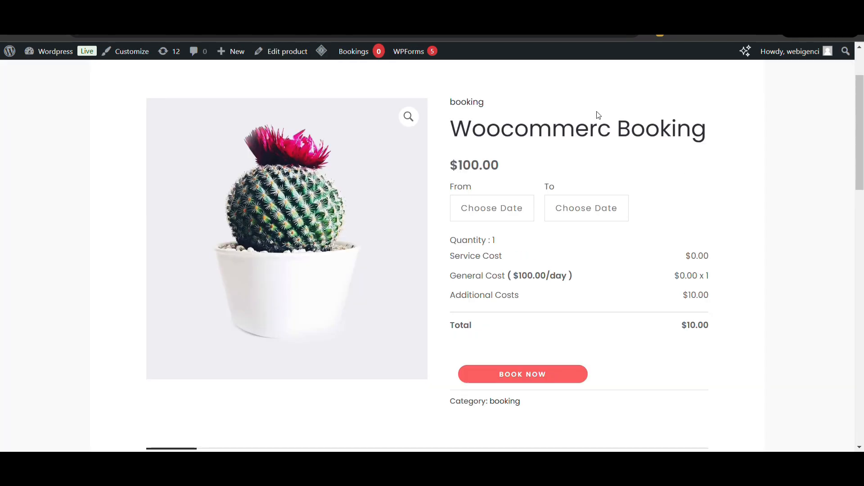
Choose the booking dates from 10-12-2024 to 12-12-2024 on the product page.
scroll(559, 162, "down", 4)
scroll(553, 177, "up", 1)
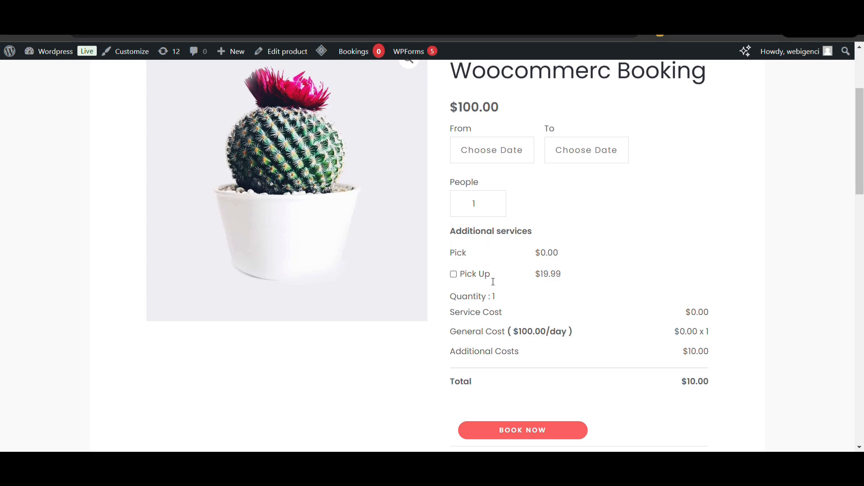
left_click(453, 275)
left_click(453, 275)
left_click(497, 156)
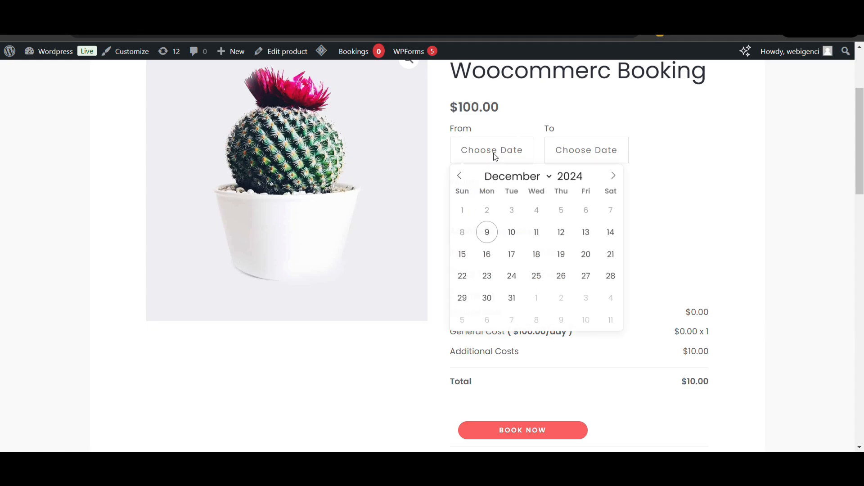
left_click(512, 231)
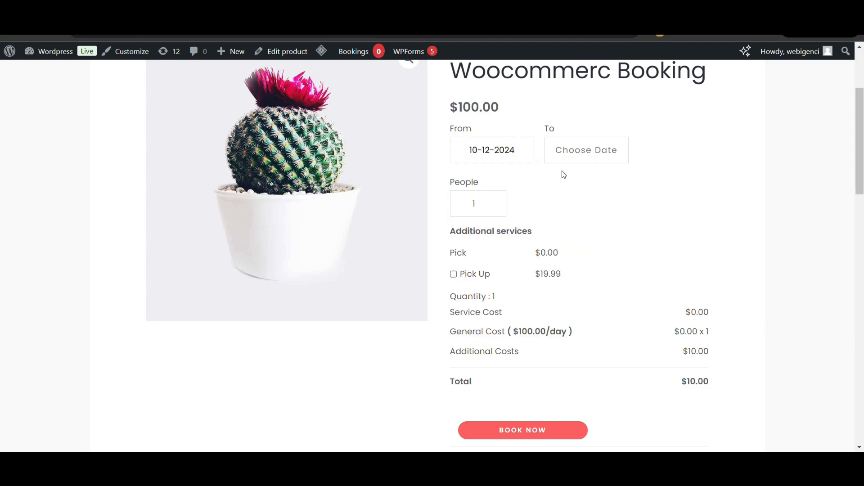
left_click(593, 146)
left_click(658, 231)
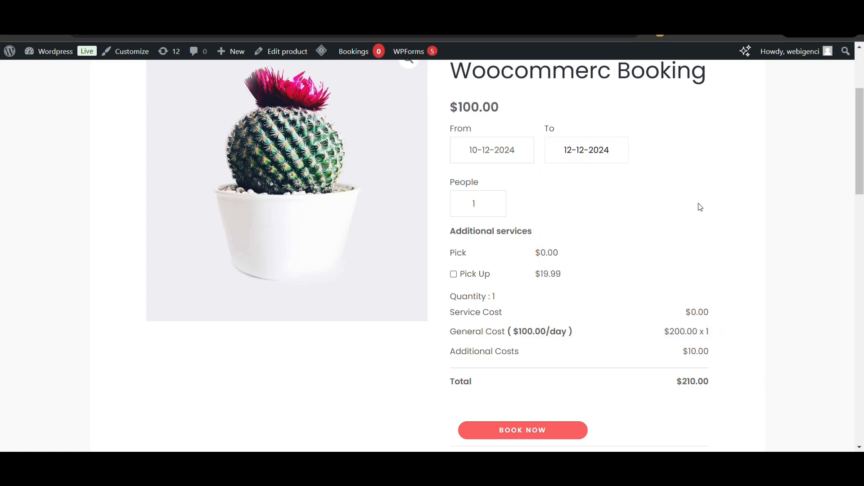
Set the number of people to 2 and include the optional Pick Up service in the booking.
scroll(699, 207, "down", 1)
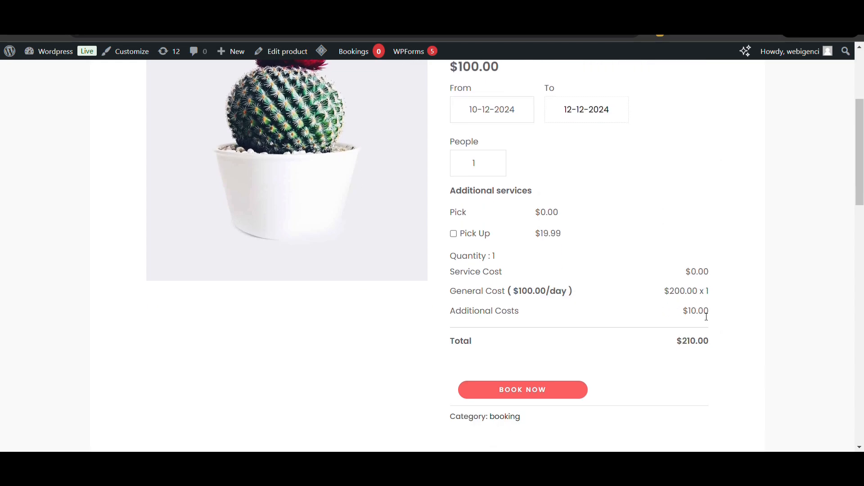
left_click(484, 170)
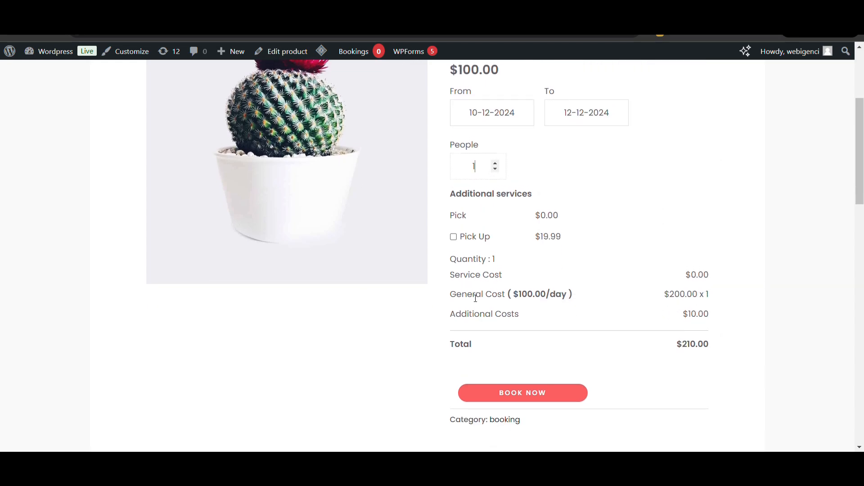
left_click(459, 316)
left_click(453, 239)
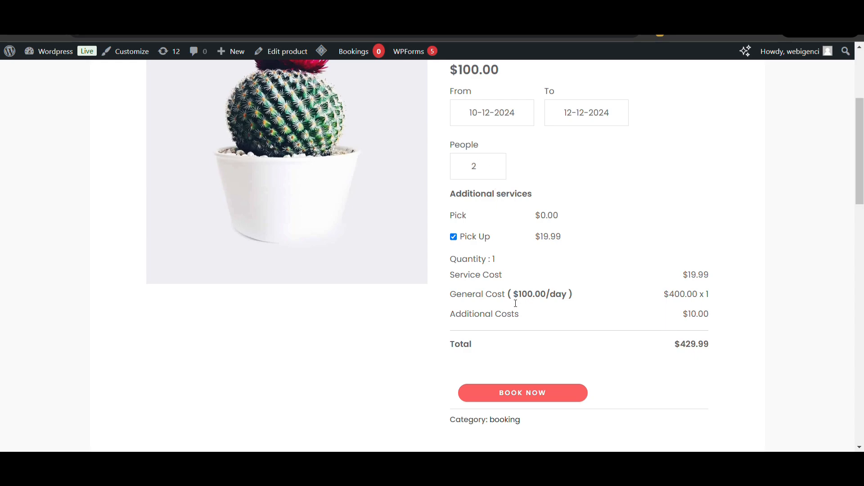
Examine the booking's general cost, additional costs and the listed Pick service.
left_click_drag(514, 295, 541, 296)
left_click(693, 305)
double_click(456, 219)
scroll(581, 253, "down", 1)
scroll(583, 253, "up", 1)
scroll(581, 254, "up", 1)
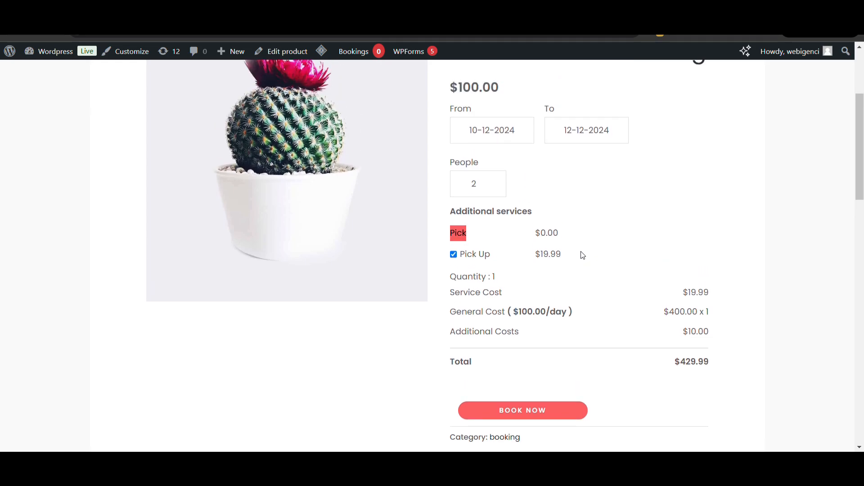
scroll(549, 328, "down", 2)
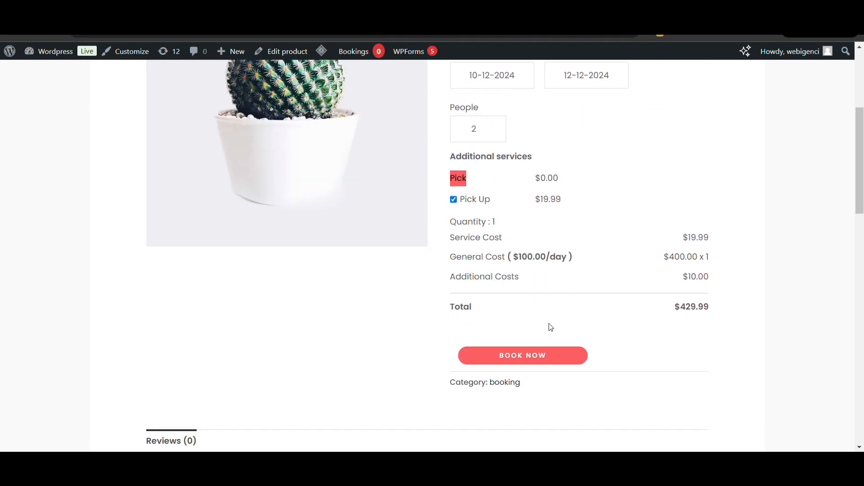
Book the product with the chosen options and proceed from the shopping cart to checkout.
left_click(549, 354)
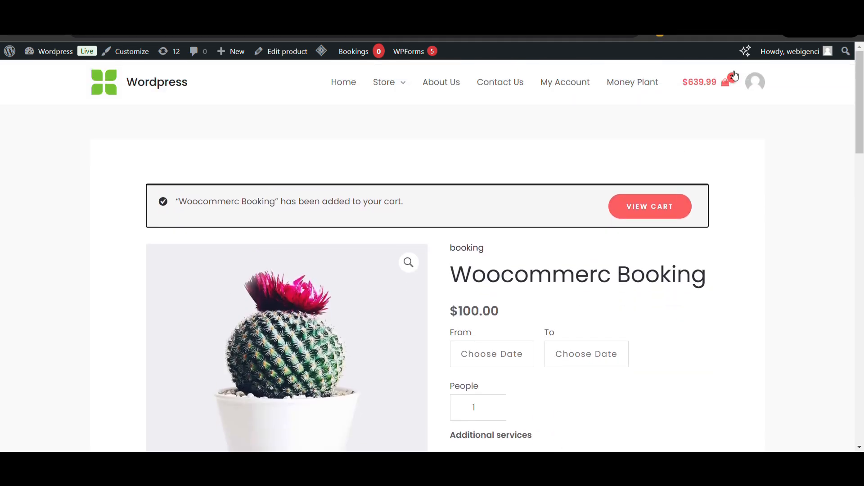
left_click(735, 77)
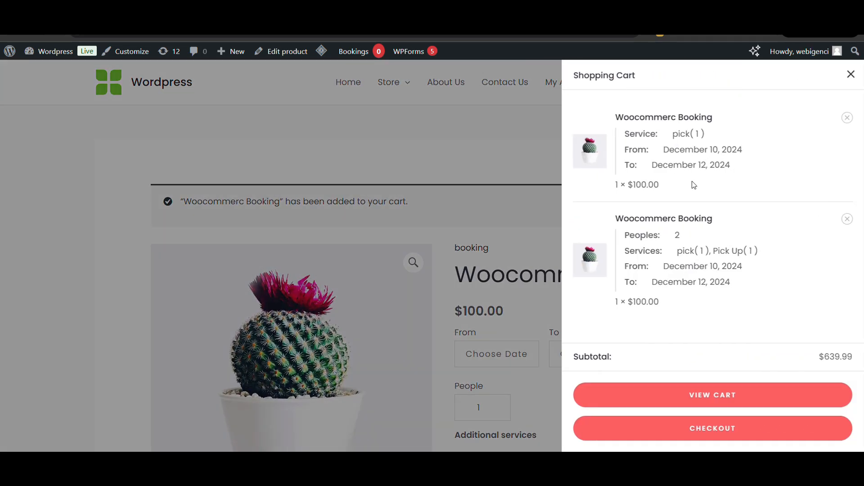
left_click(741, 432)
Check the billing details and order summary, and place the booking order with cash on delivery.
scroll(288, 149, "down", 6)
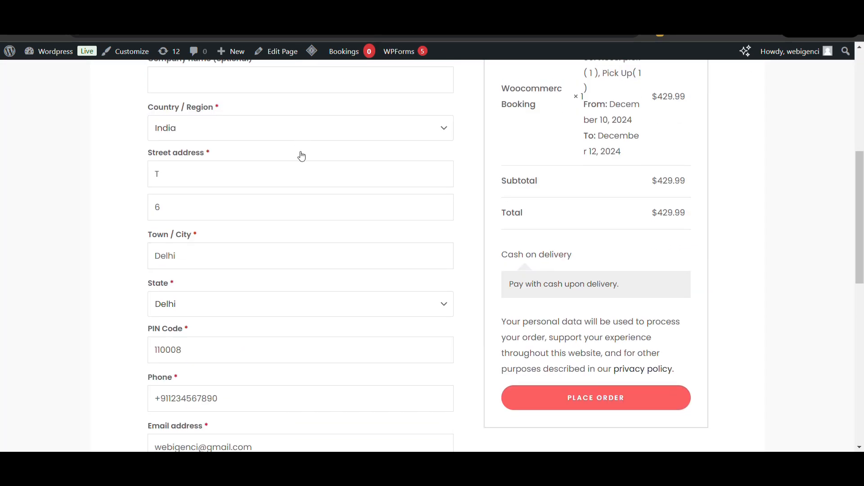
scroll(315, 158, "up", 5)
scroll(451, 234, "down", 3)
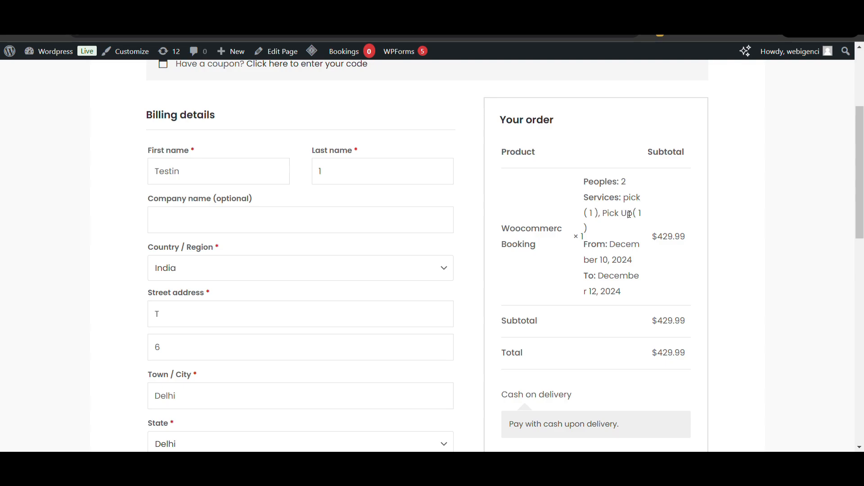
scroll(629, 214, "down", 1)
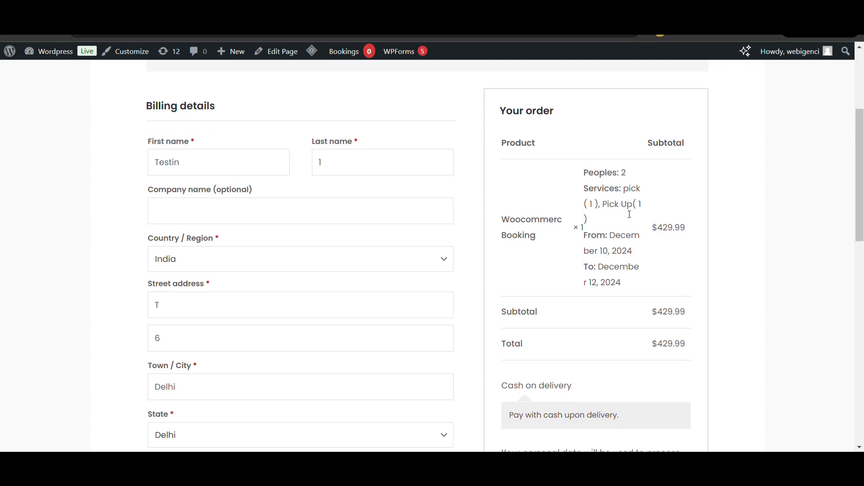
scroll(629, 214, "down", 1)
scroll(612, 249, "down", 2)
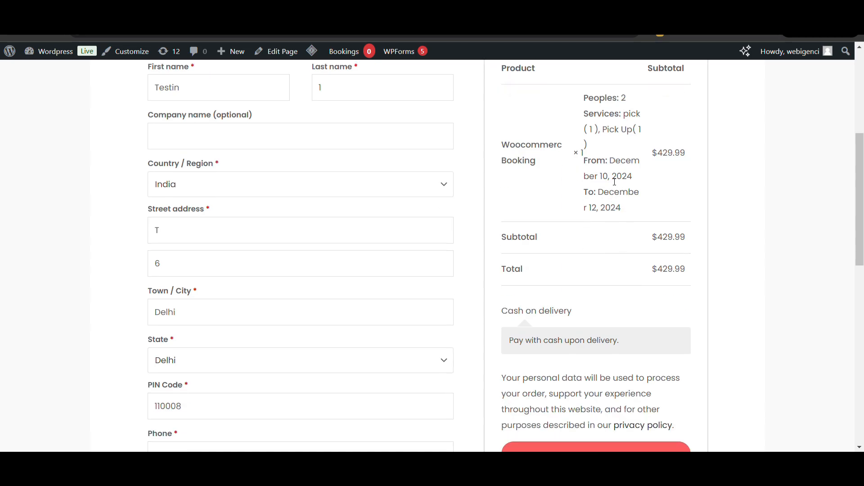
scroll(614, 181, "down", 5)
scroll(497, 203, "down", 2)
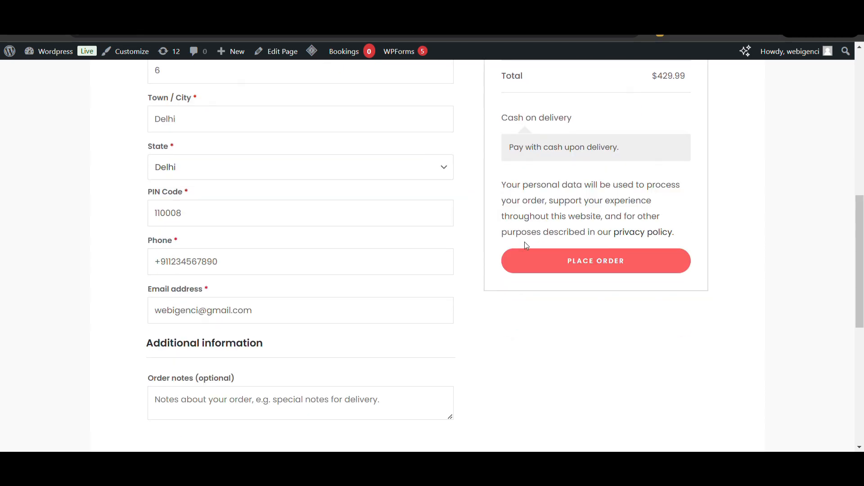
left_click(545, 269)
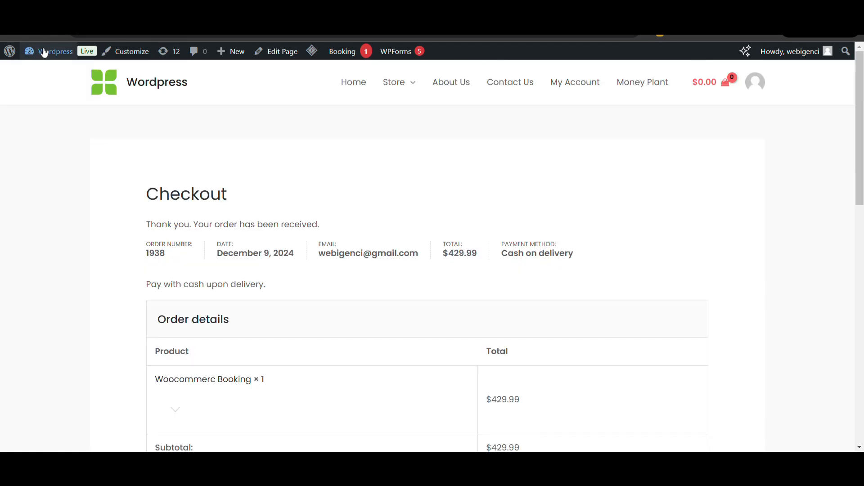
Go to the WooCommerce orders in the WordPress dashboard and open the newest booking order.
mouse_move(54, 51)
left_click(43, 68)
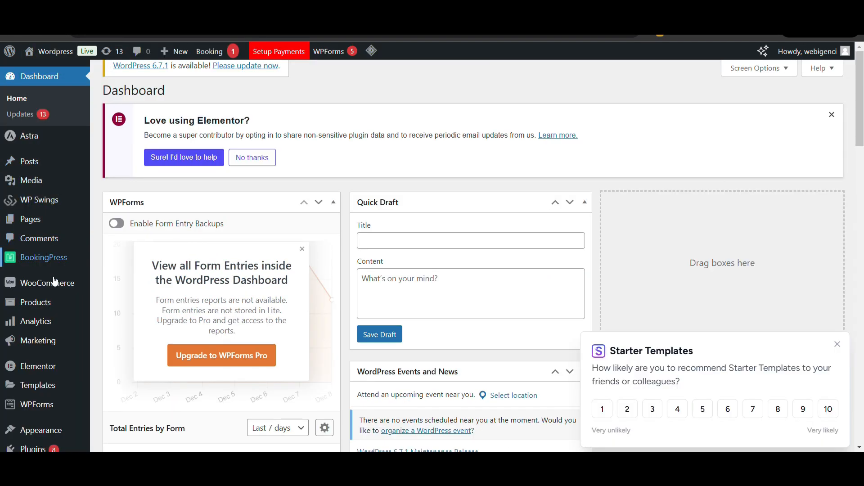
mouse_move(42, 282)
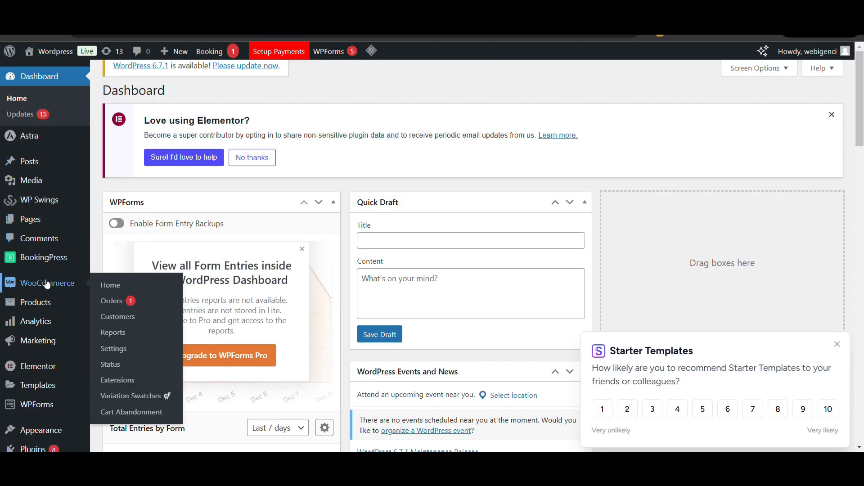
left_click(120, 301)
scroll(382, 209, "down", 3)
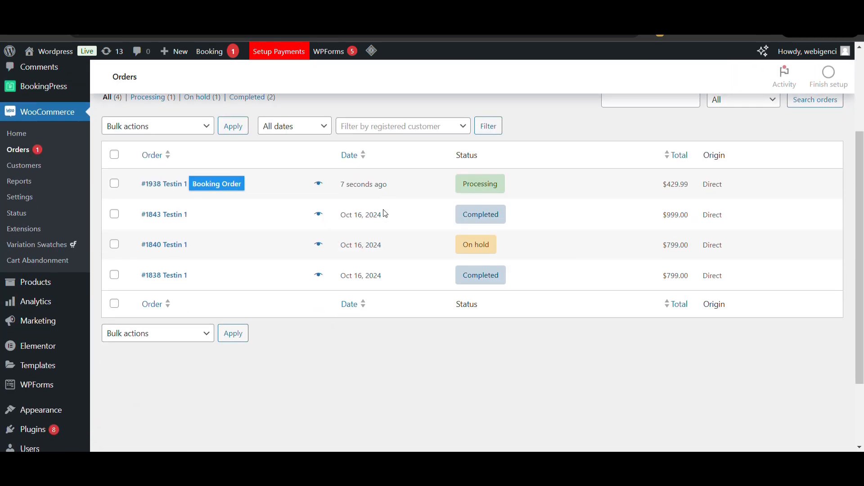
left_click(167, 182)
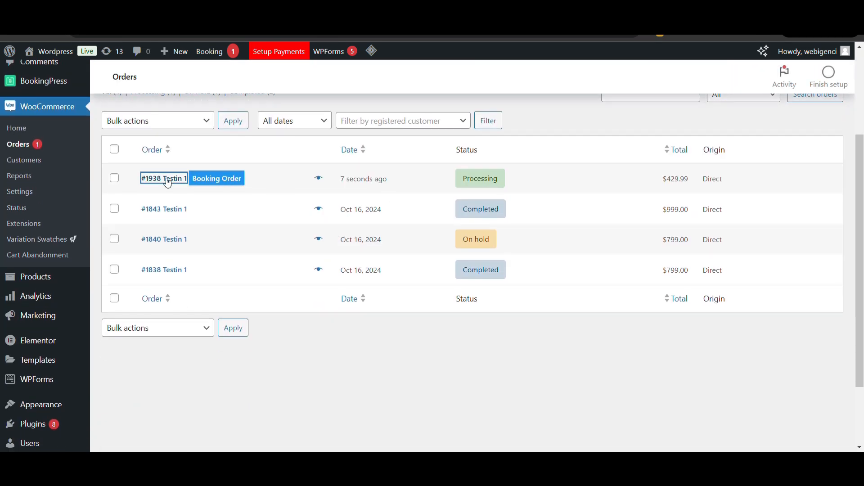
Examine the booking order's billing details, booked item with its dates, and totals.
scroll(348, 232, "down", 5)
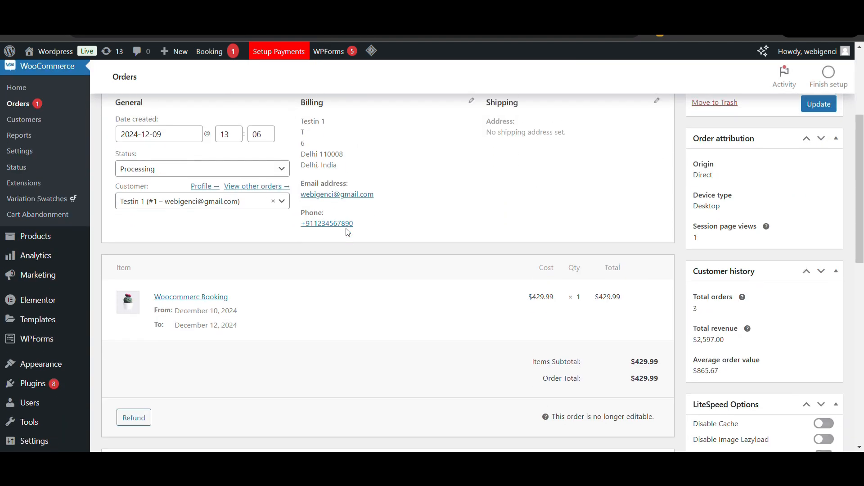
scroll(348, 233, "down", 3)
scroll(289, 234, "up", 2)
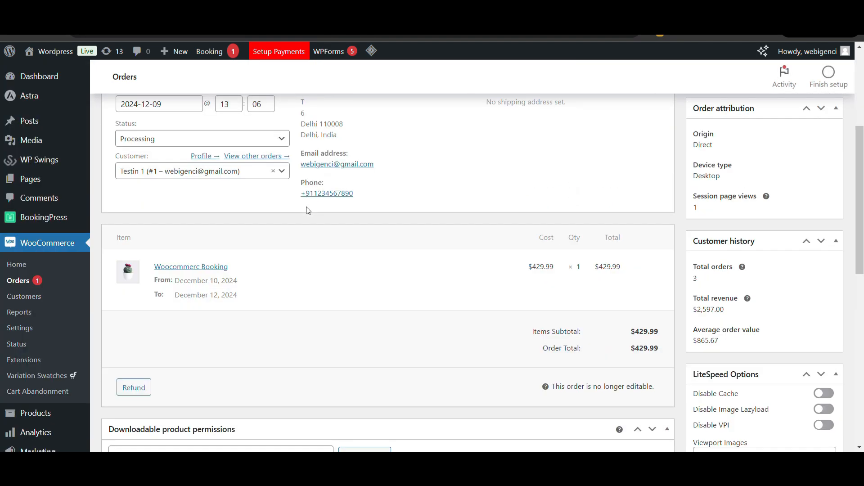
scroll(308, 211, "up", 2)
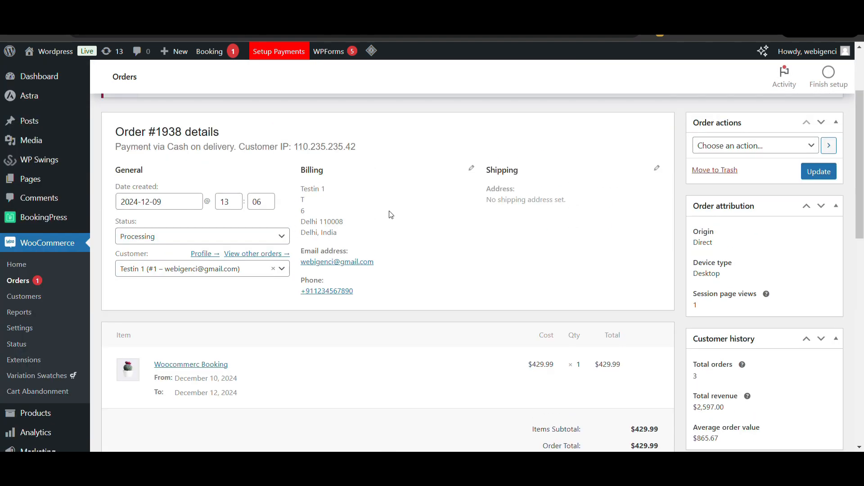
scroll(241, 238, "down", 3)
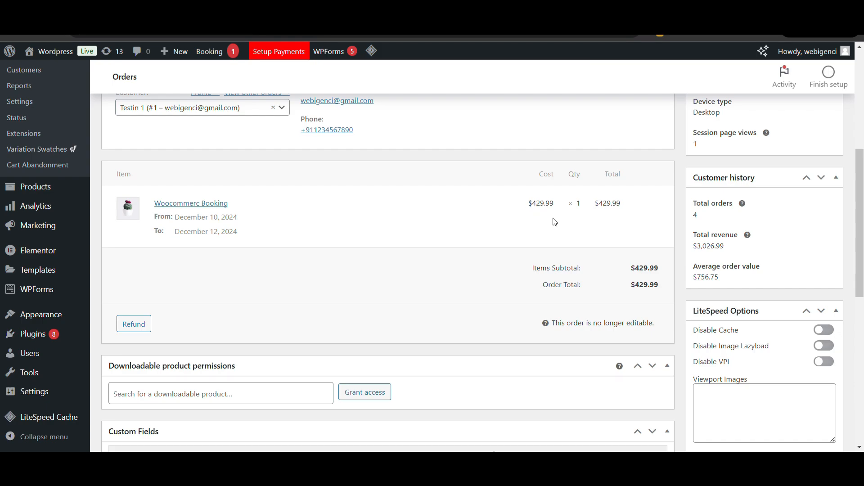
scroll(554, 220, "down", 1)
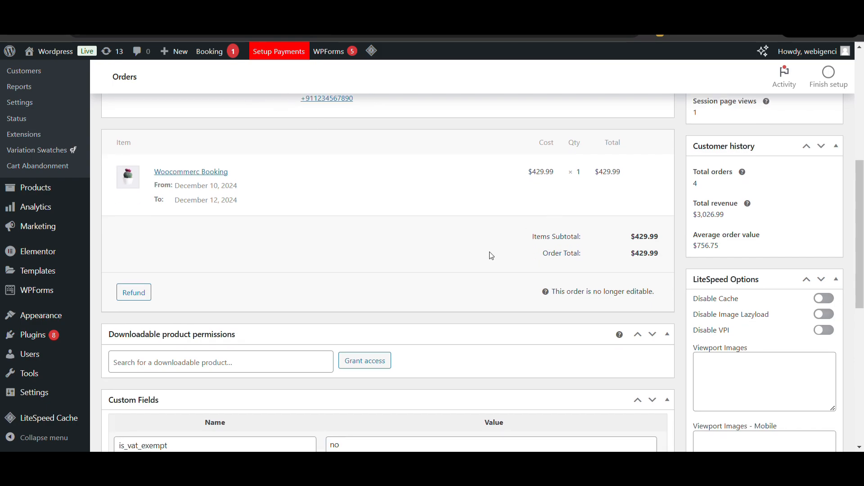
scroll(490, 253, "down", 1)
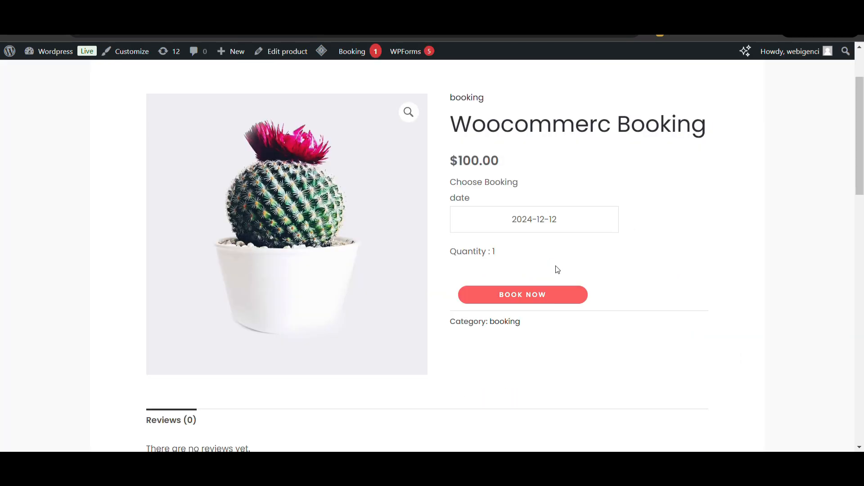
Check the cost breakdown on the product page for a single-date booking on 2024-12-12.
triple_click(561, 269)
left_click(561, 269)
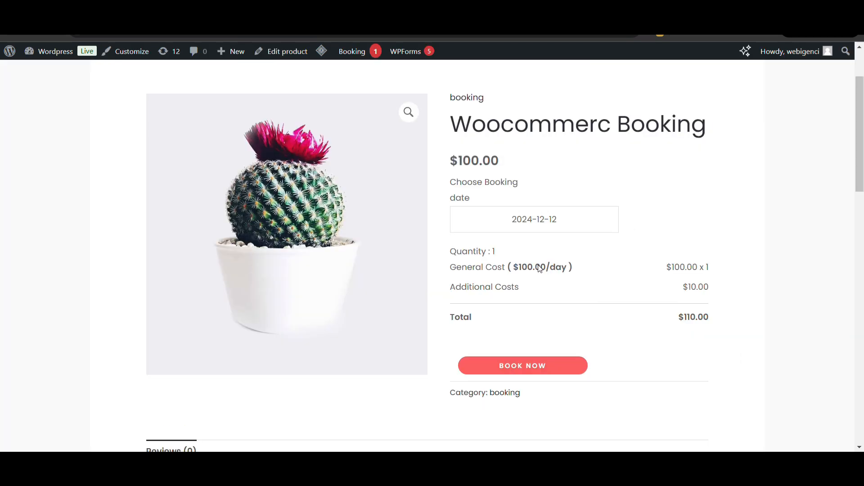
key("F12")
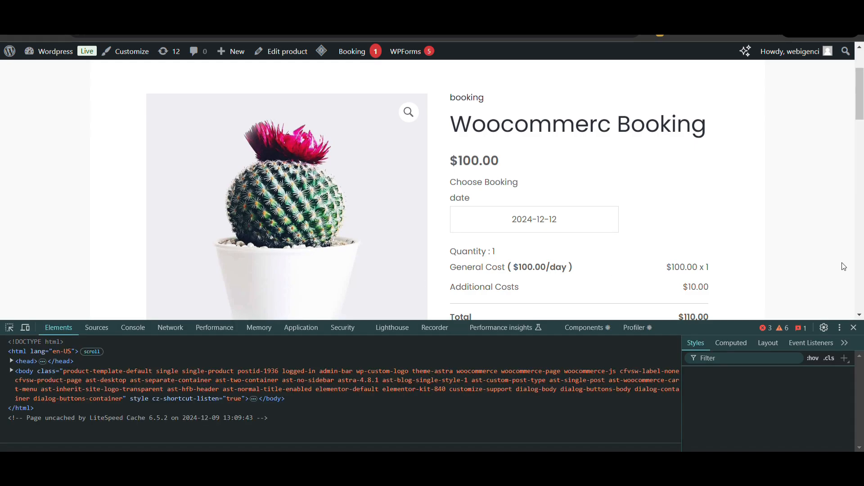
left_click(853, 327)
scroll(537, 238, "up", 2)
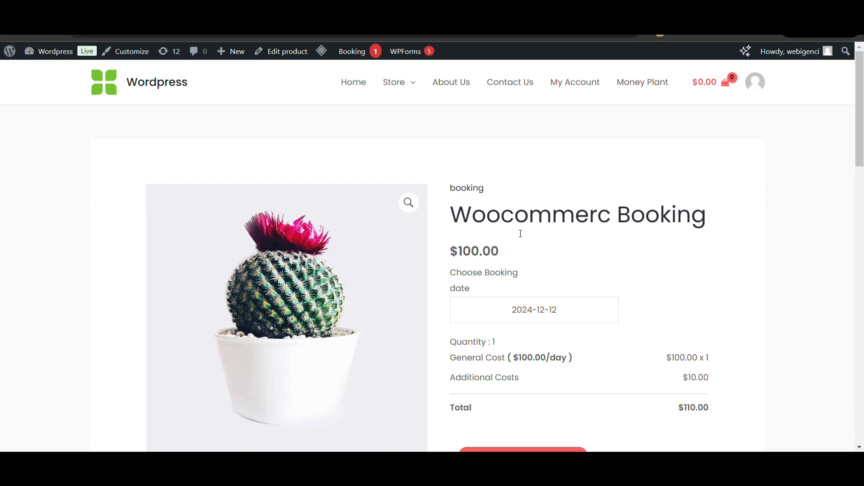
Return to editing the booking product and go to its general booking settings.
key("ctrl+shift+Tab")
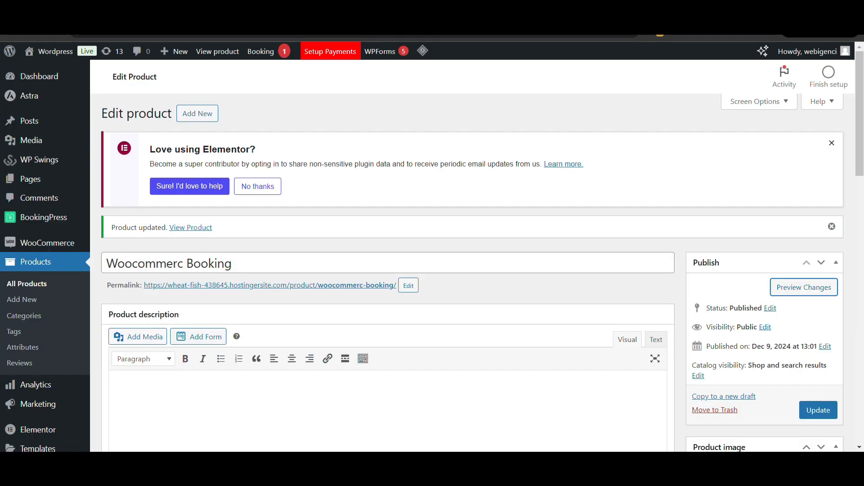
scroll(389, 259, "down", 8)
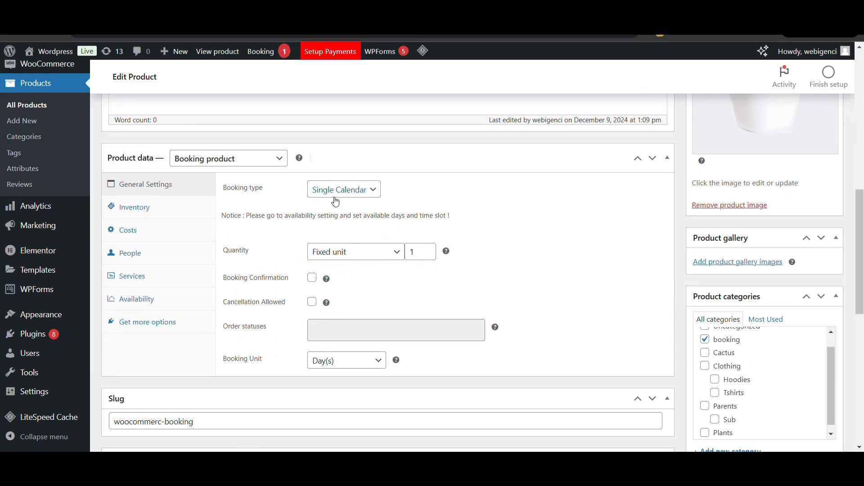